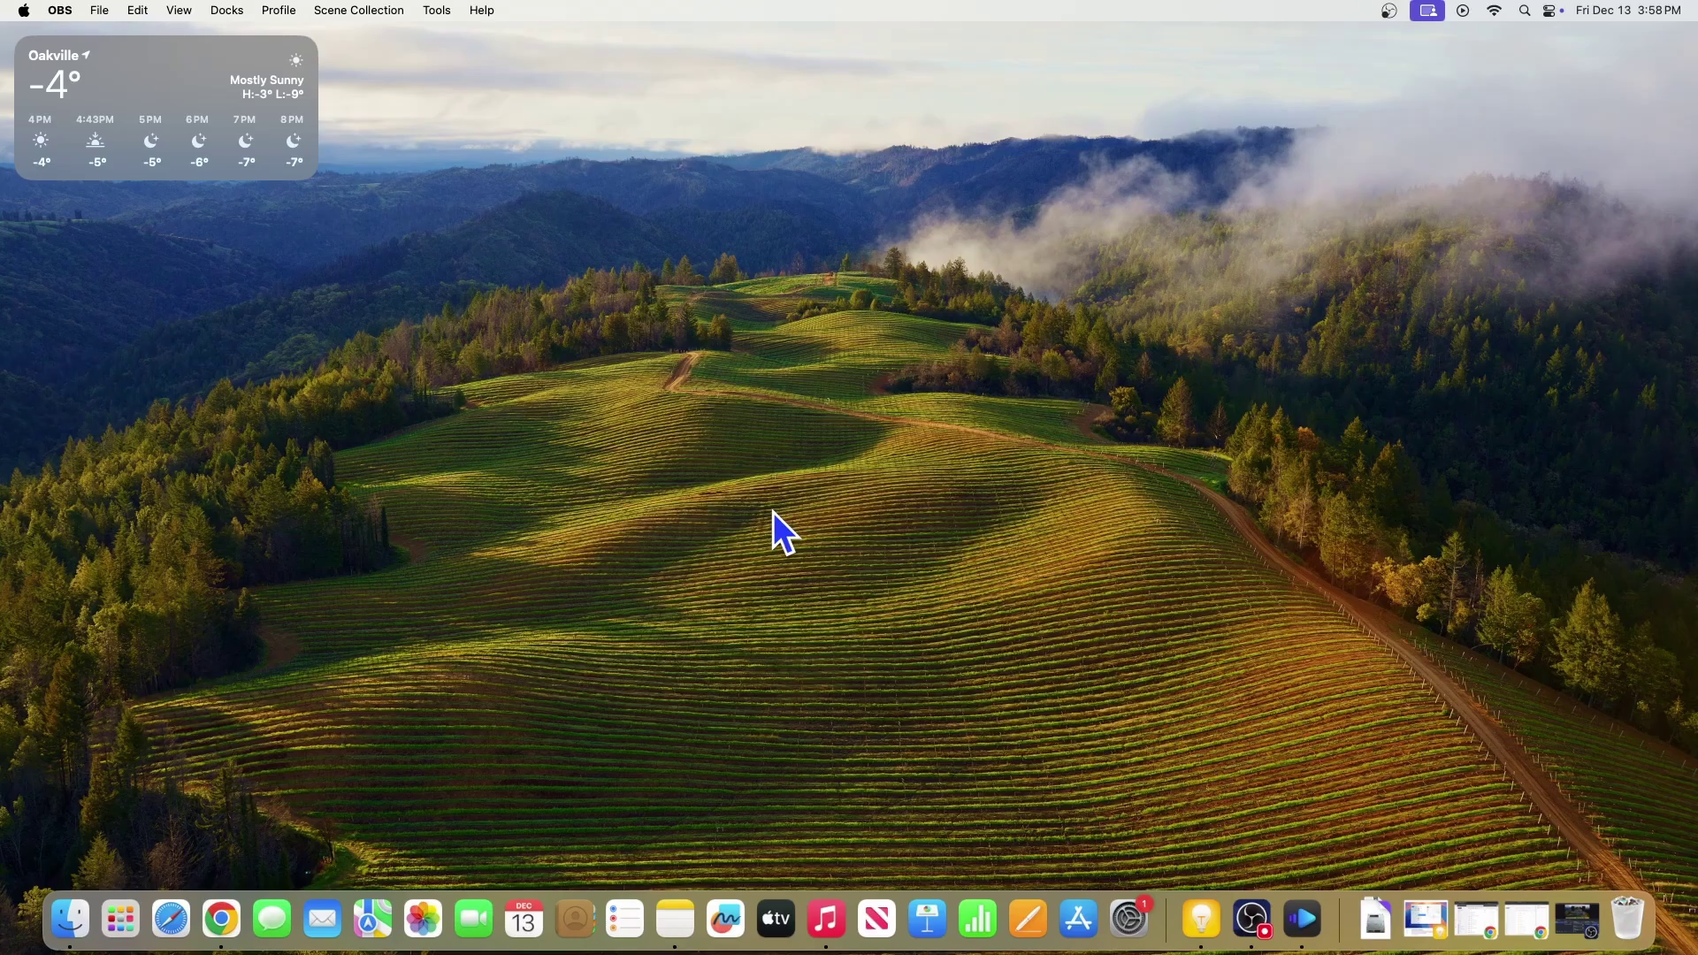
Trash the Microsoft apps in Applications, Defender through Word, authorising with the password
left_click(78, 918)
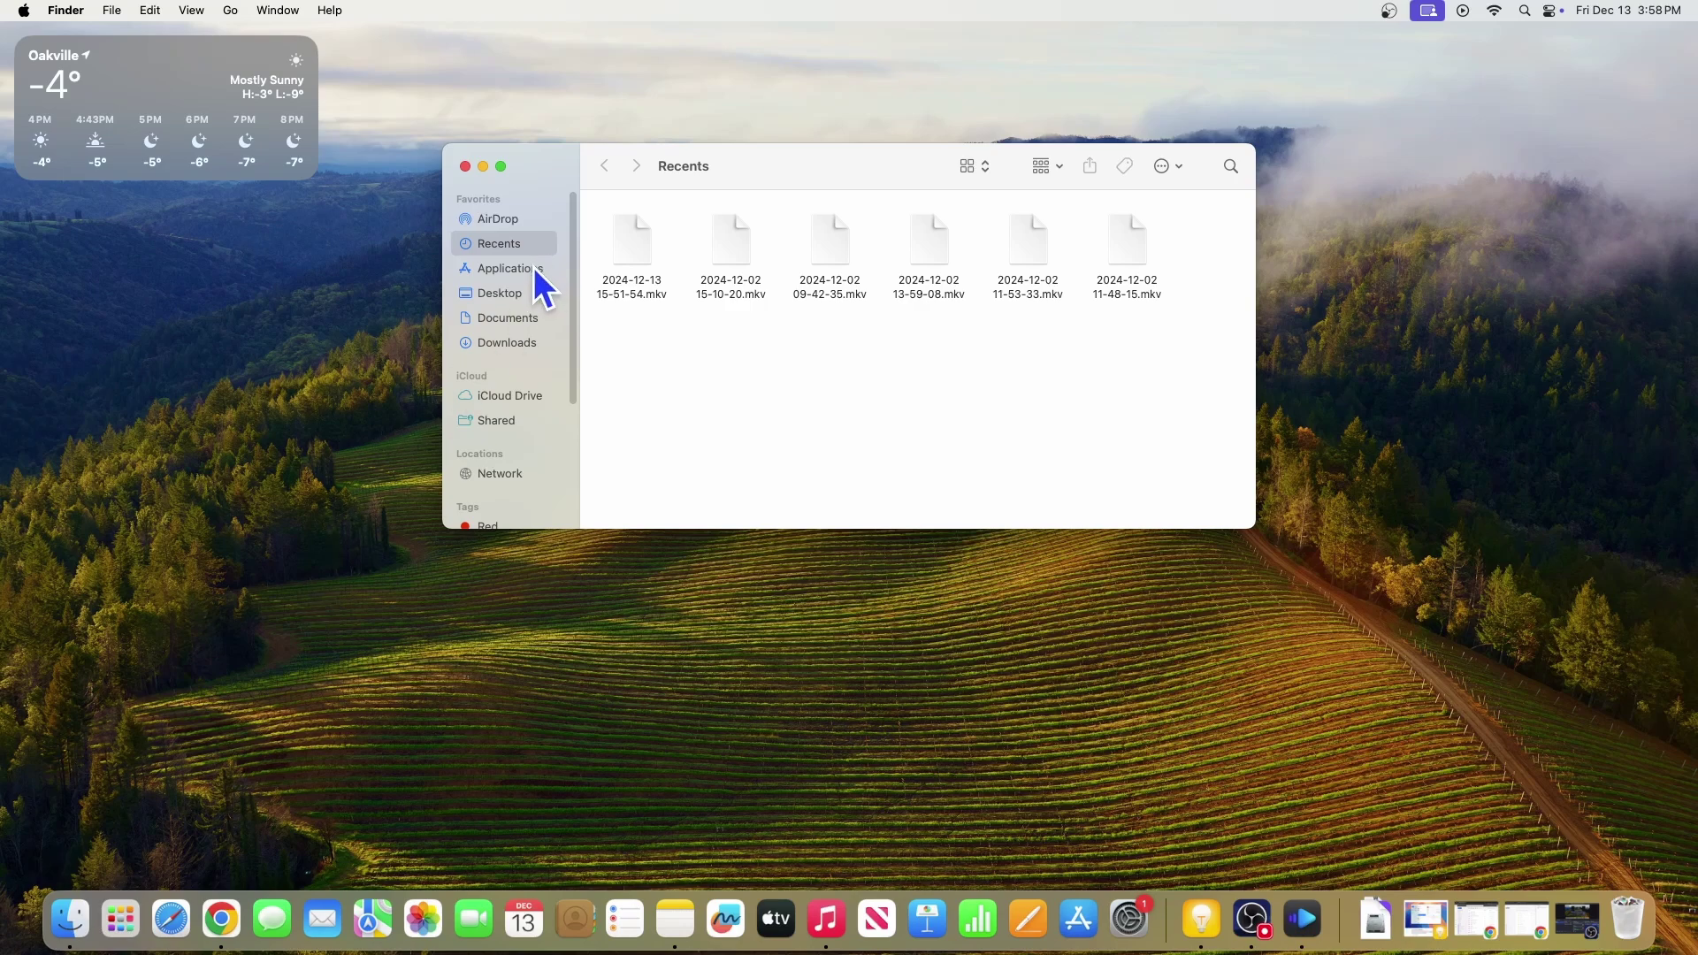
left_click(511, 268)
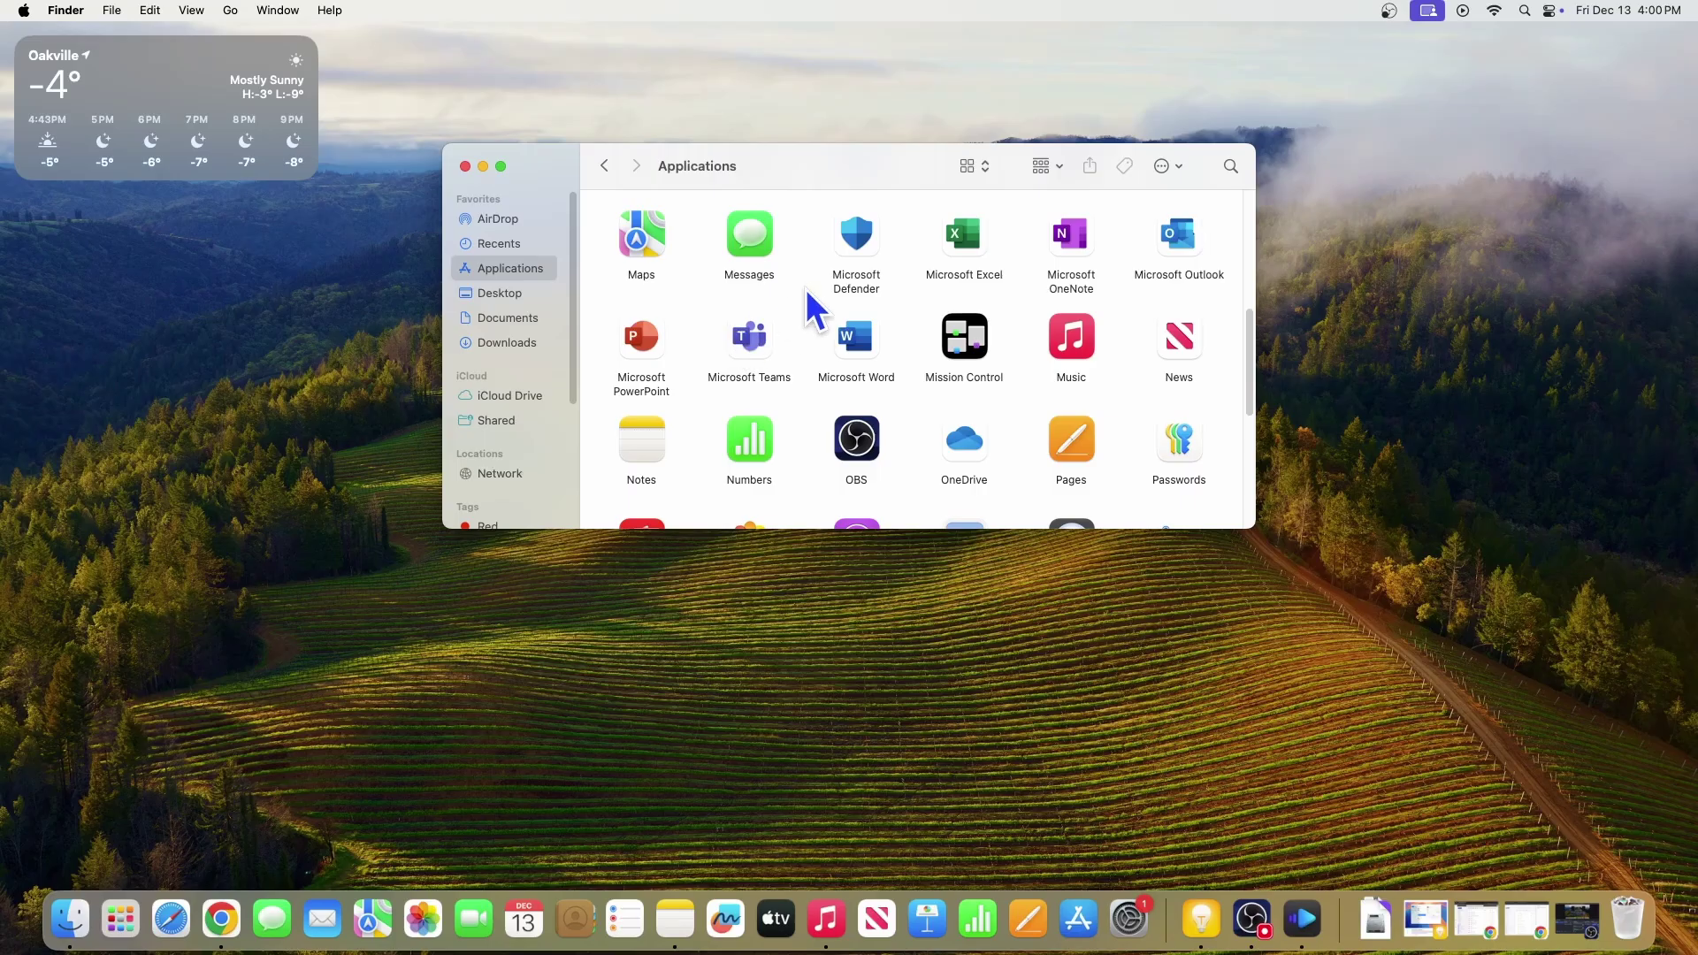
left_click(862, 244)
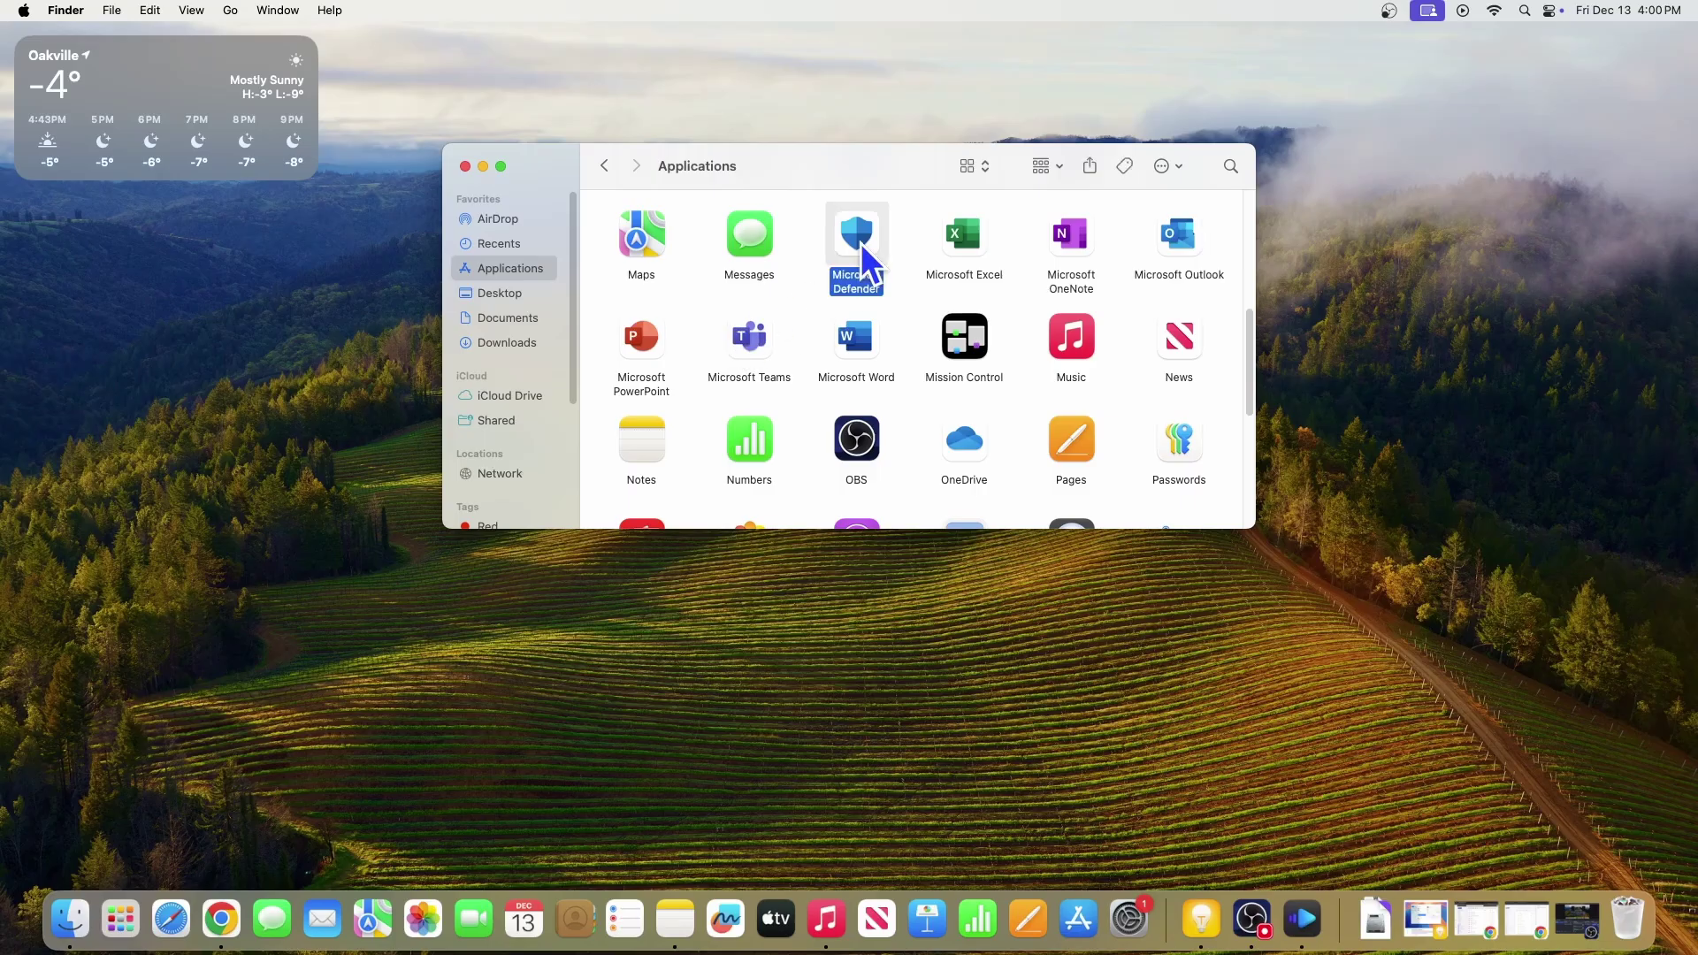
left_click(1078, 240, "super")
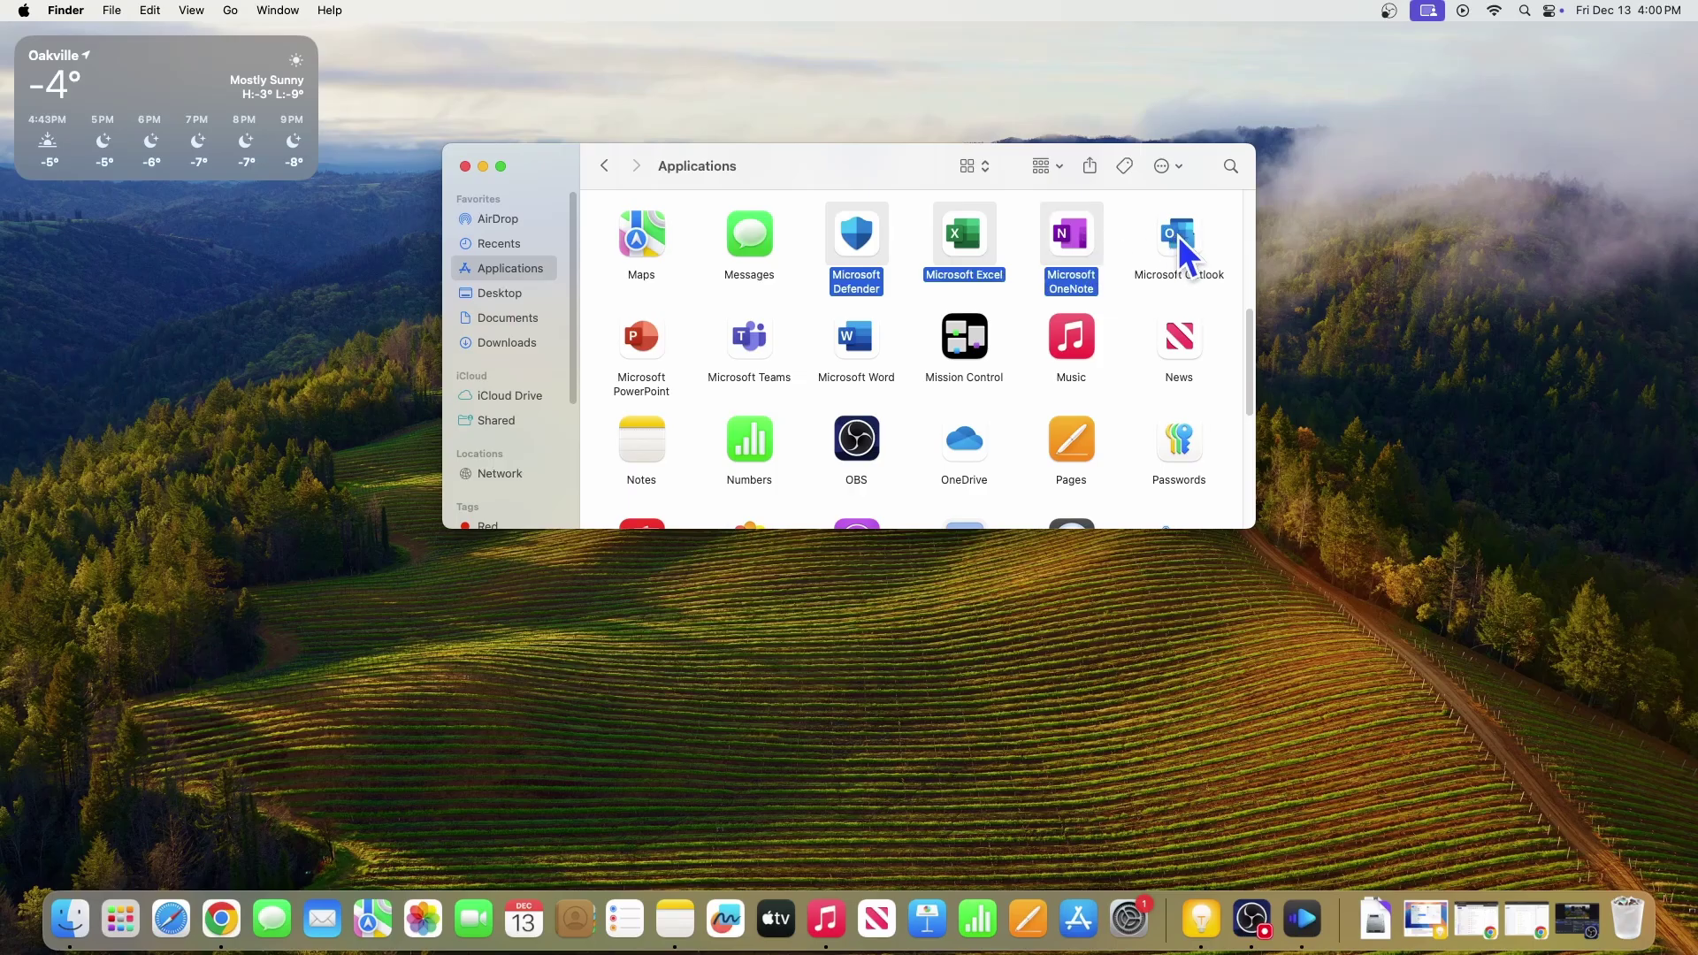
left_click(632, 337, "super")
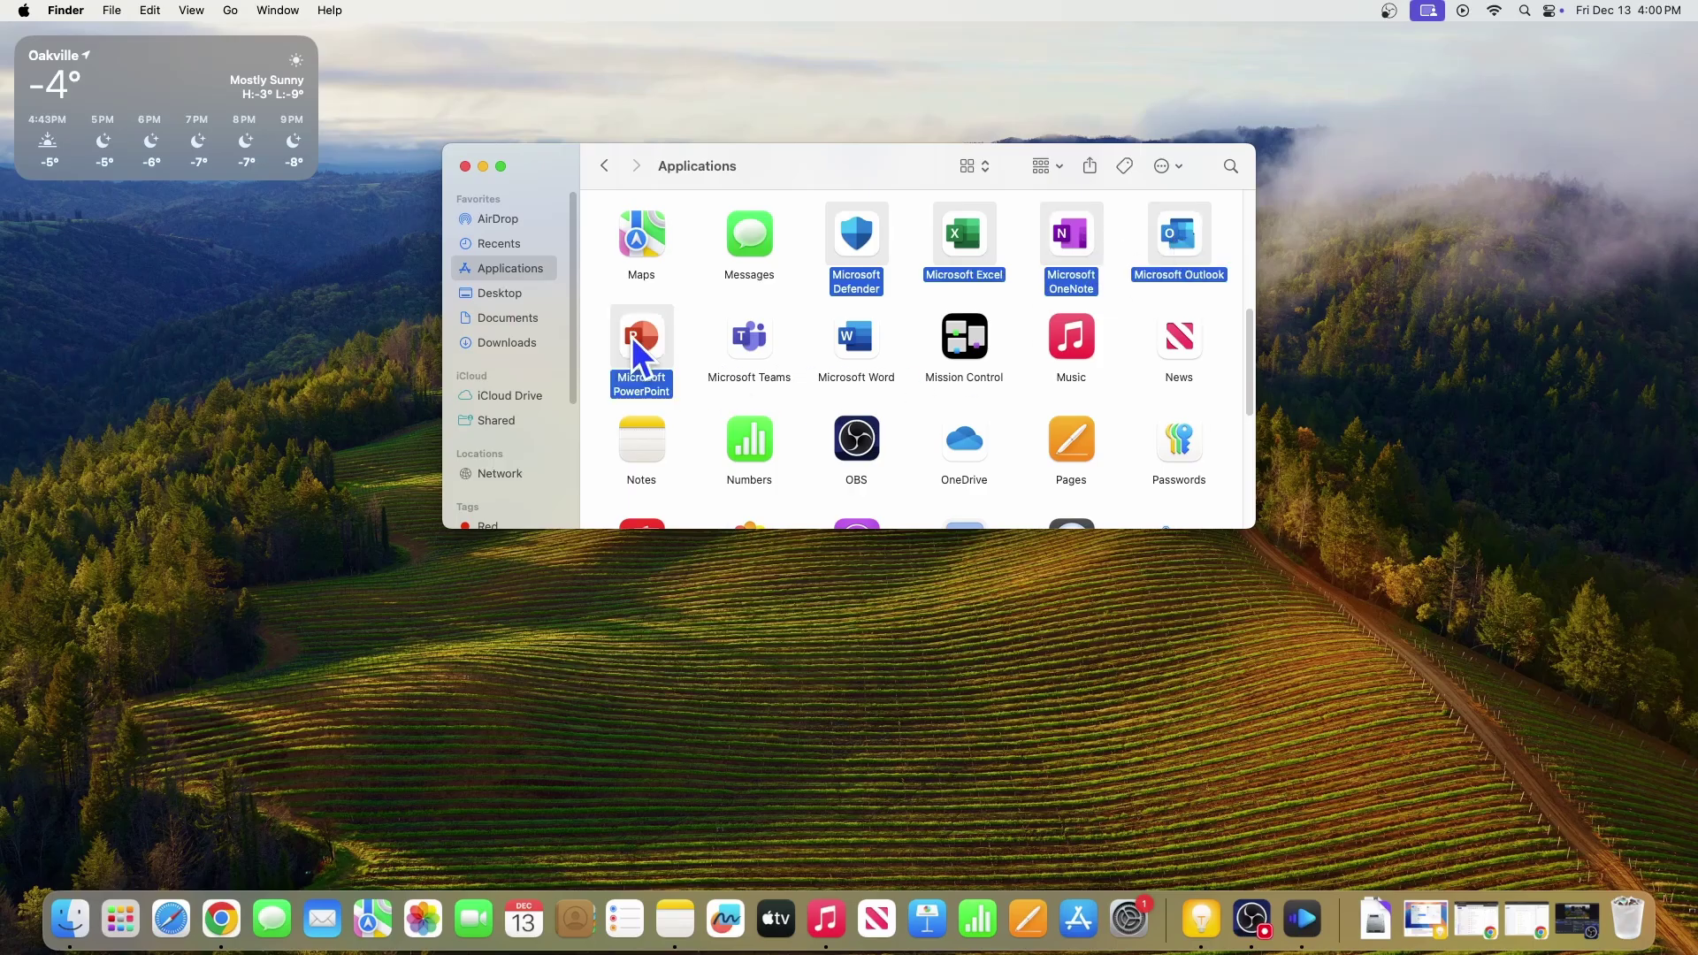
left_click(762, 341, "super")
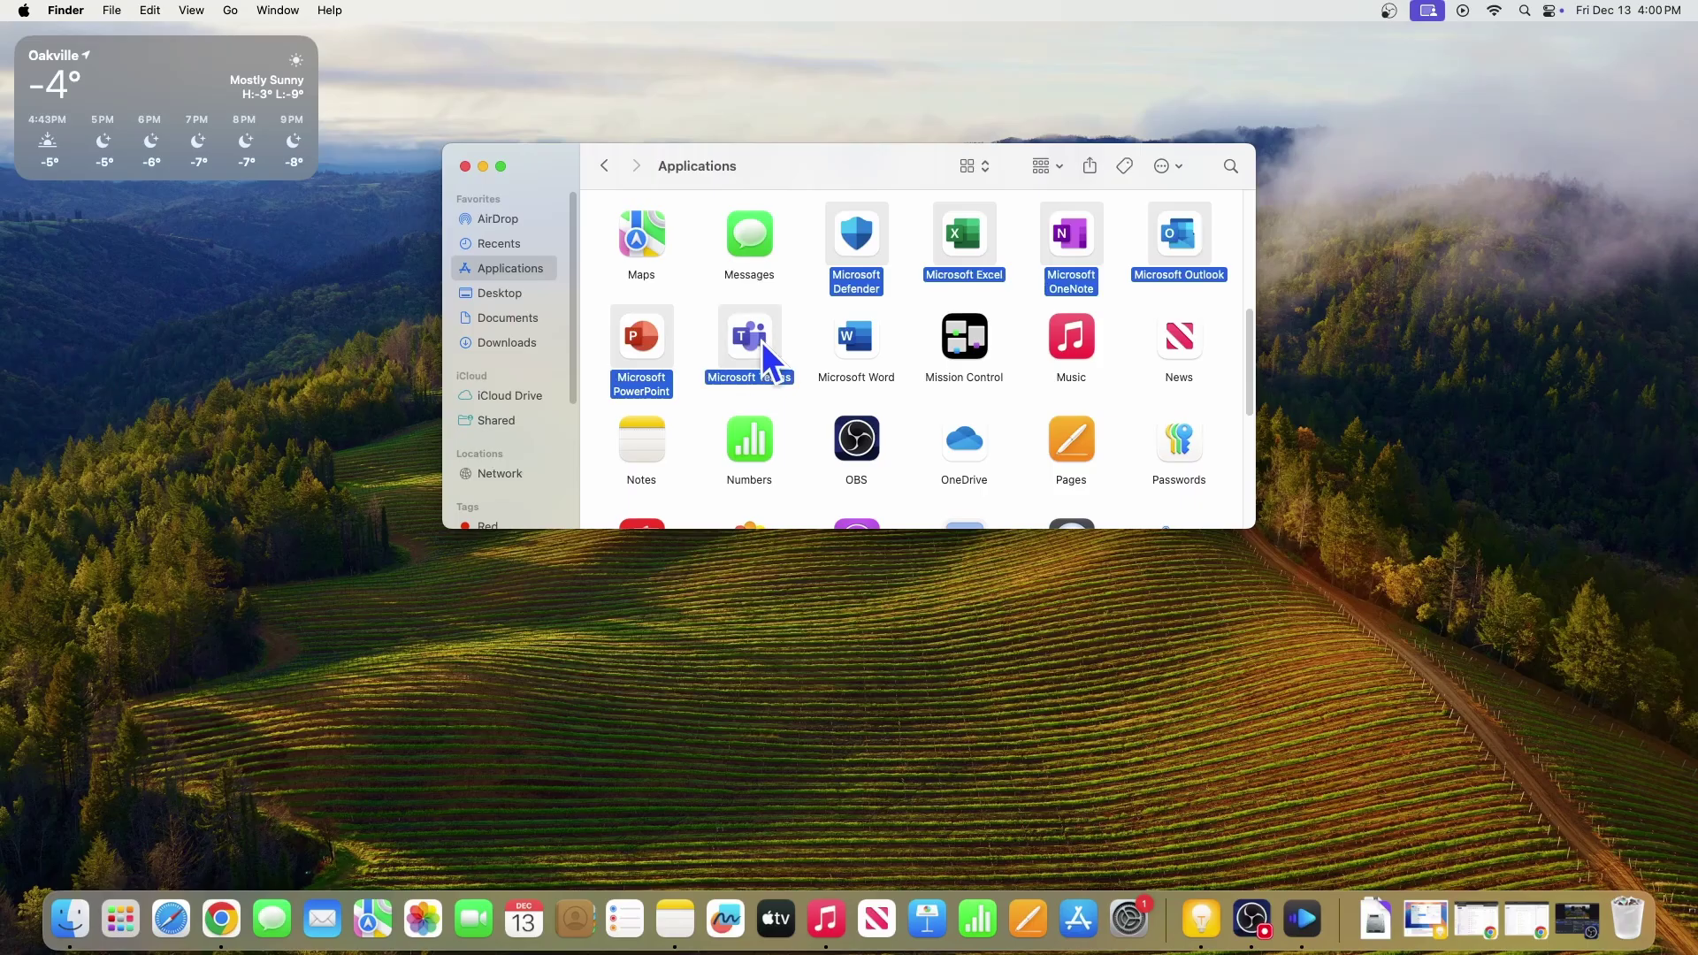
left_click(857, 348, "super")
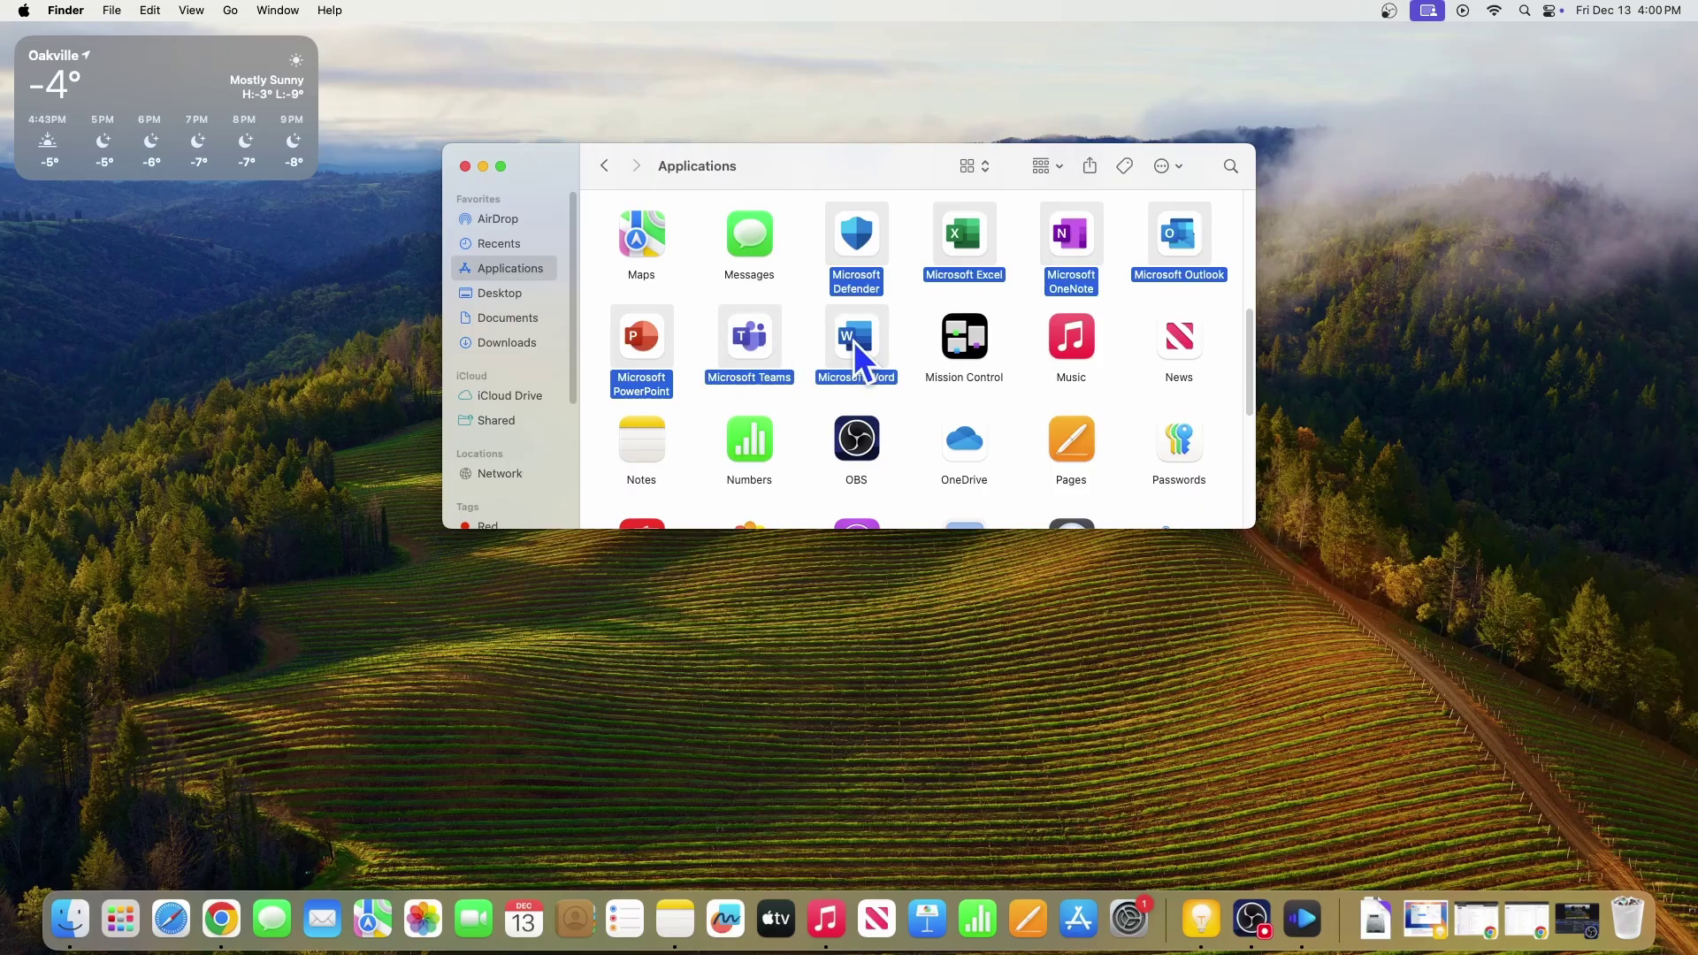
right_click(965, 442)
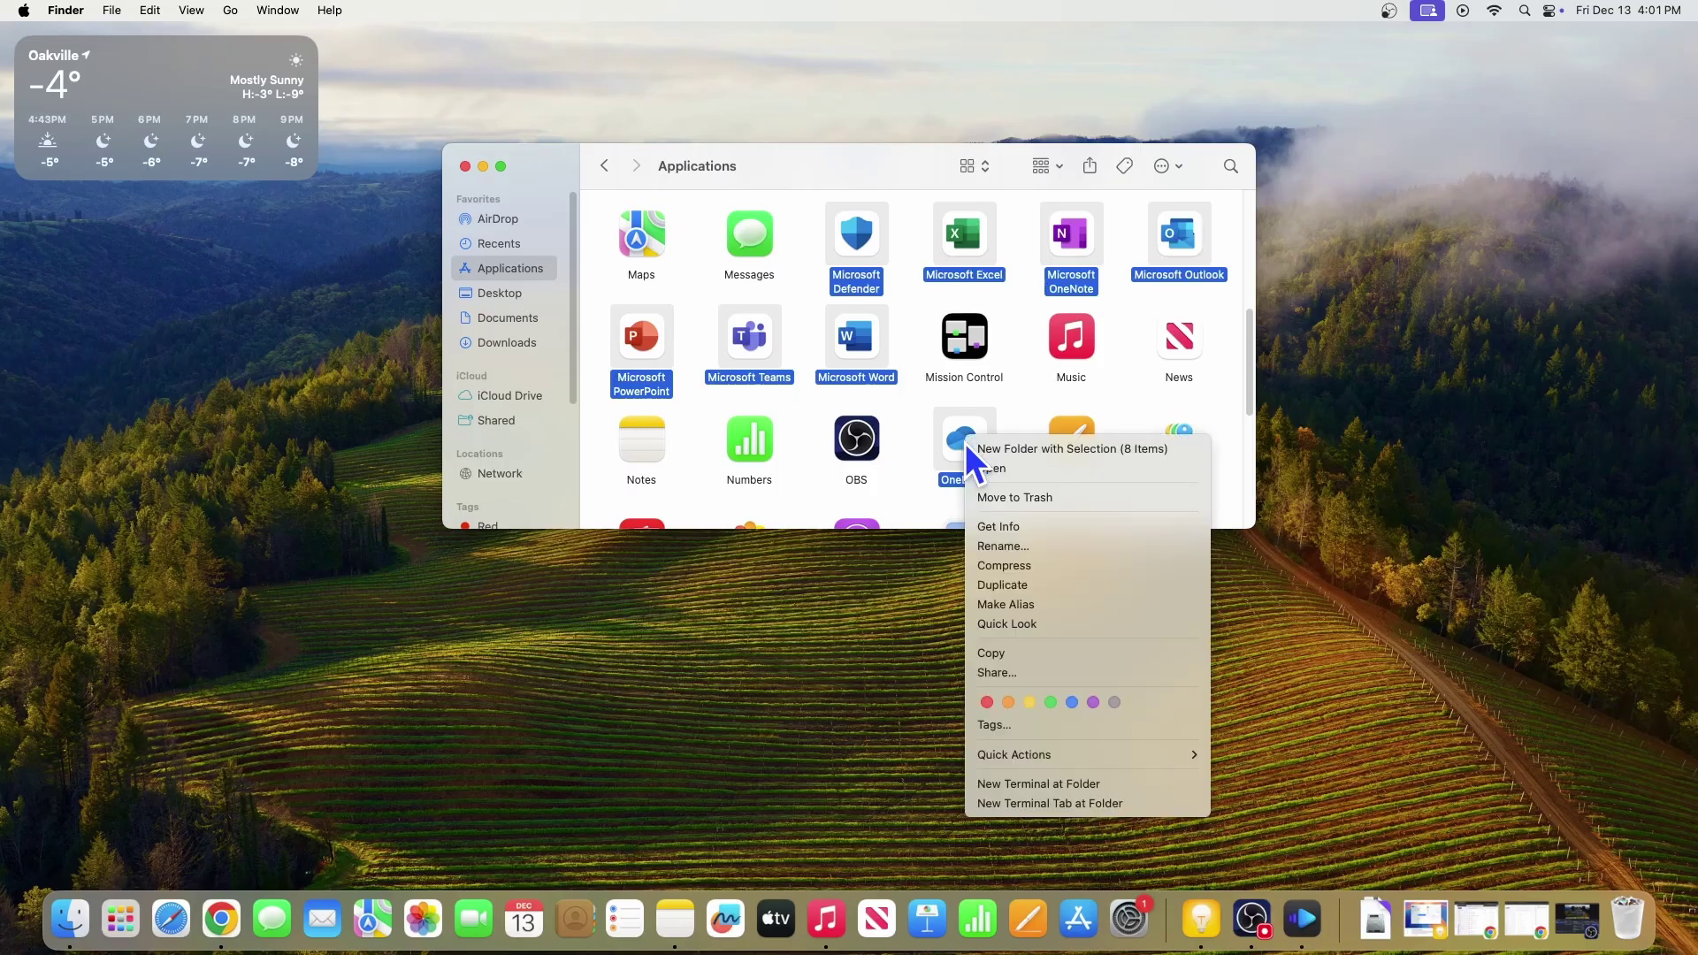
left_click(999, 494)
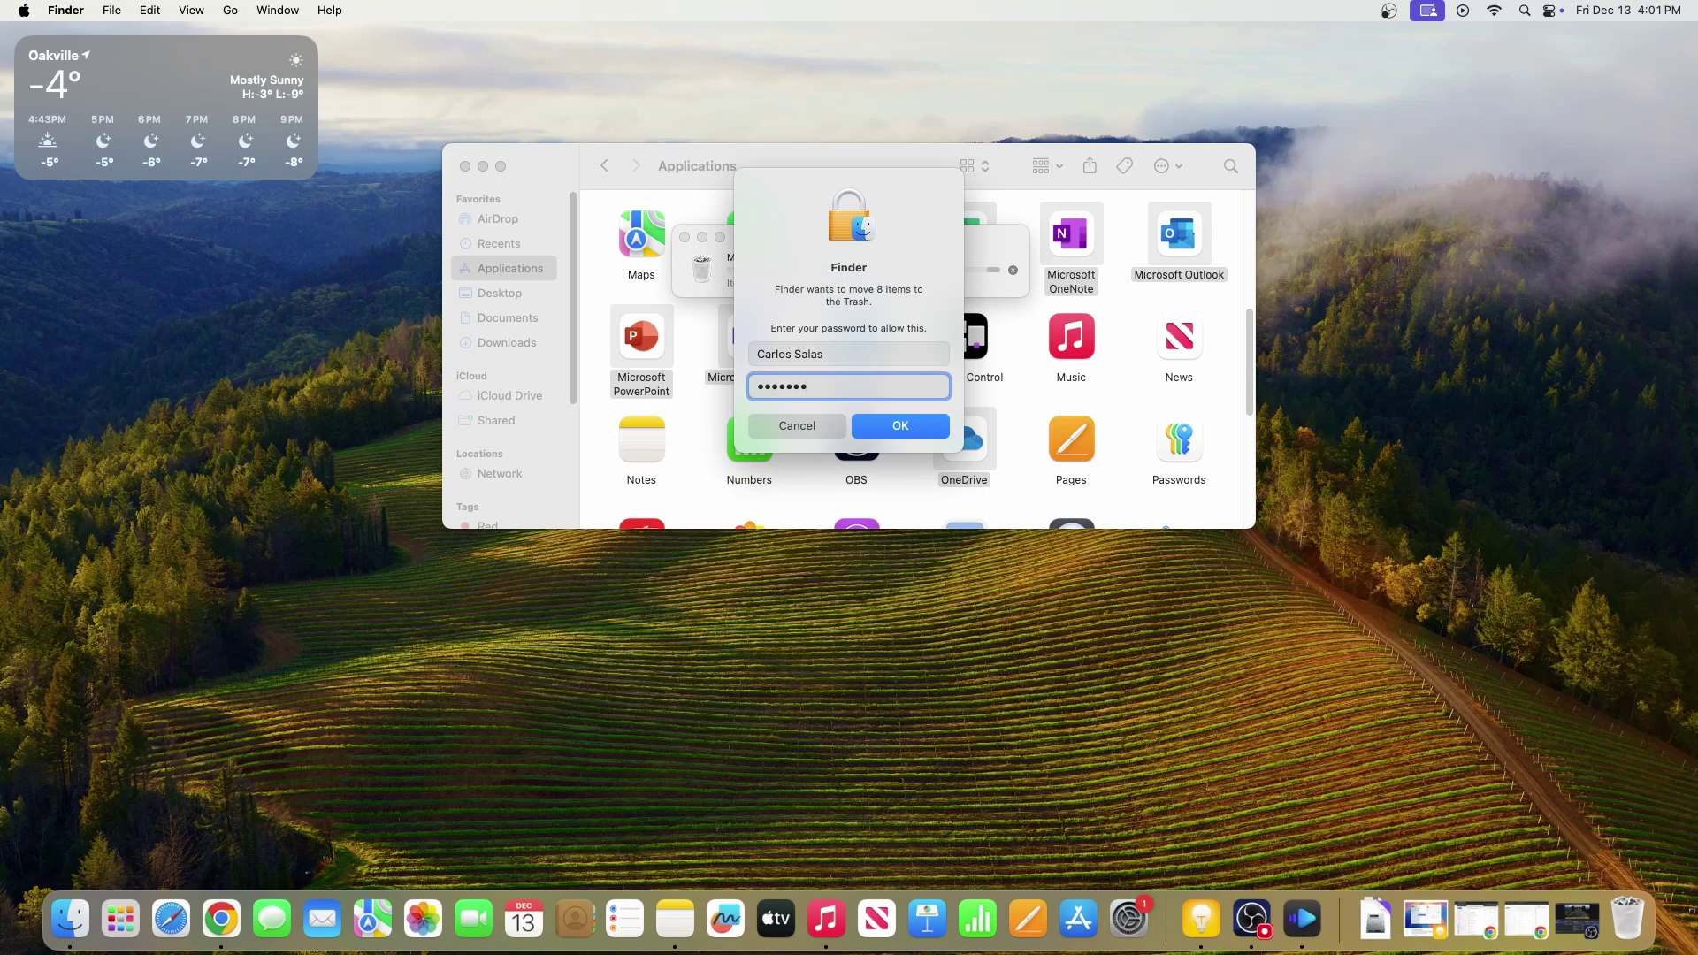
left_click(913, 427)
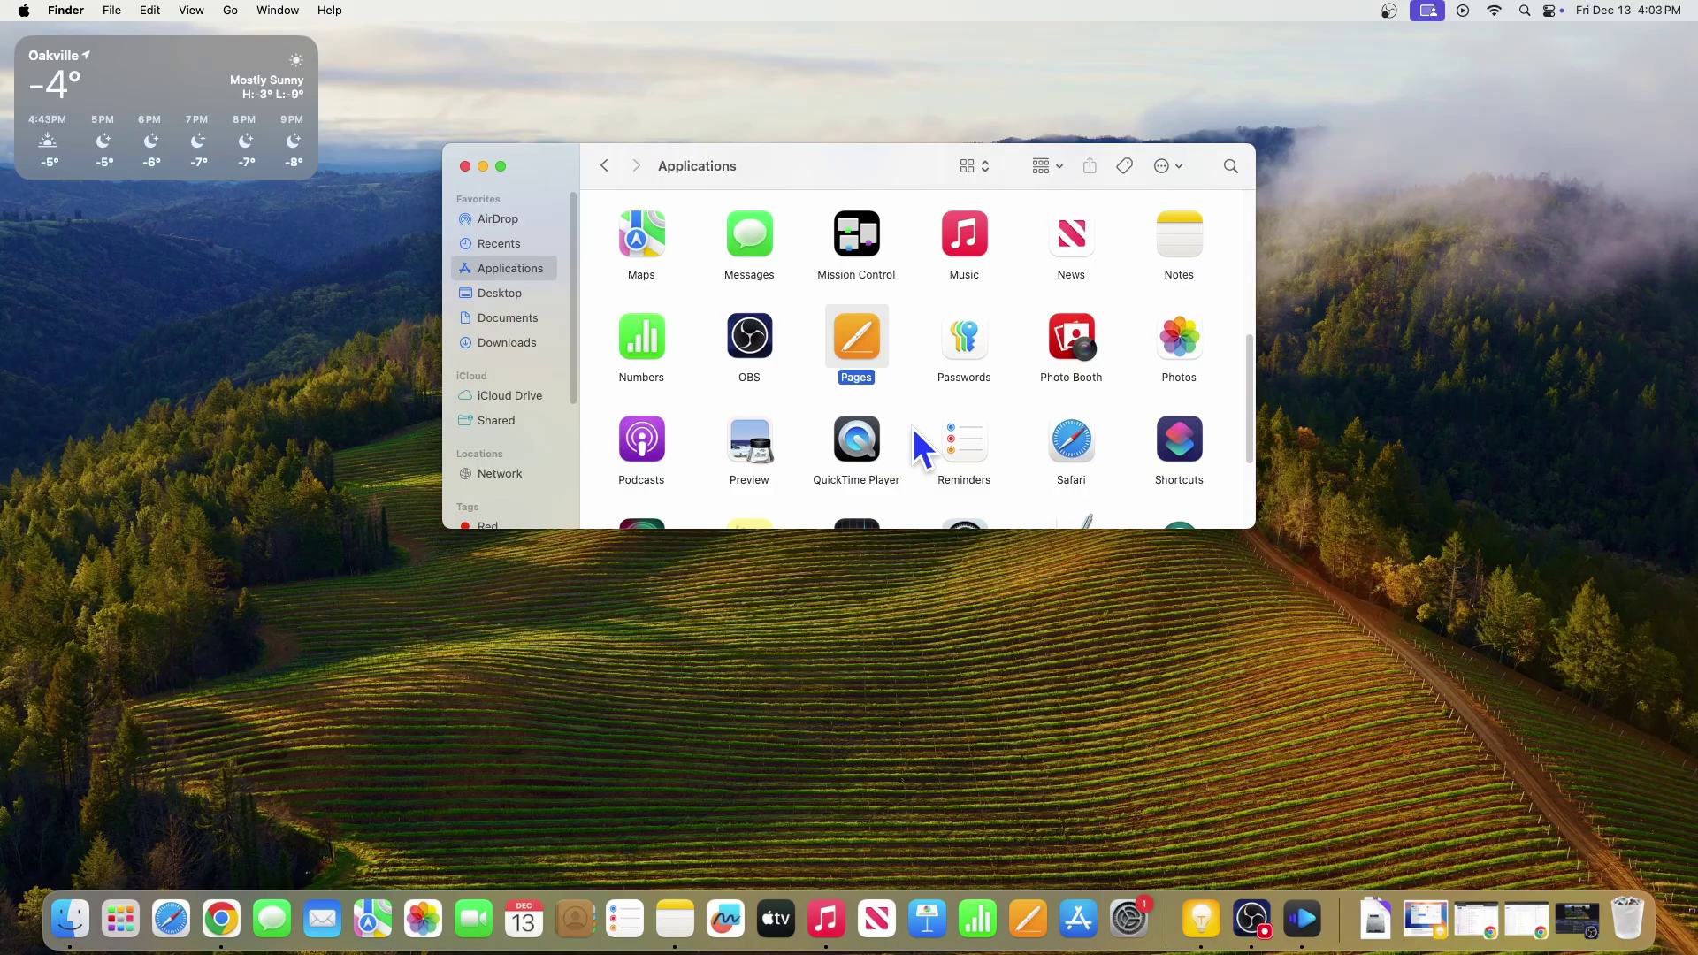
Jump to ~/Library/Containers/ with Go to Folder
left_click(238, 12)
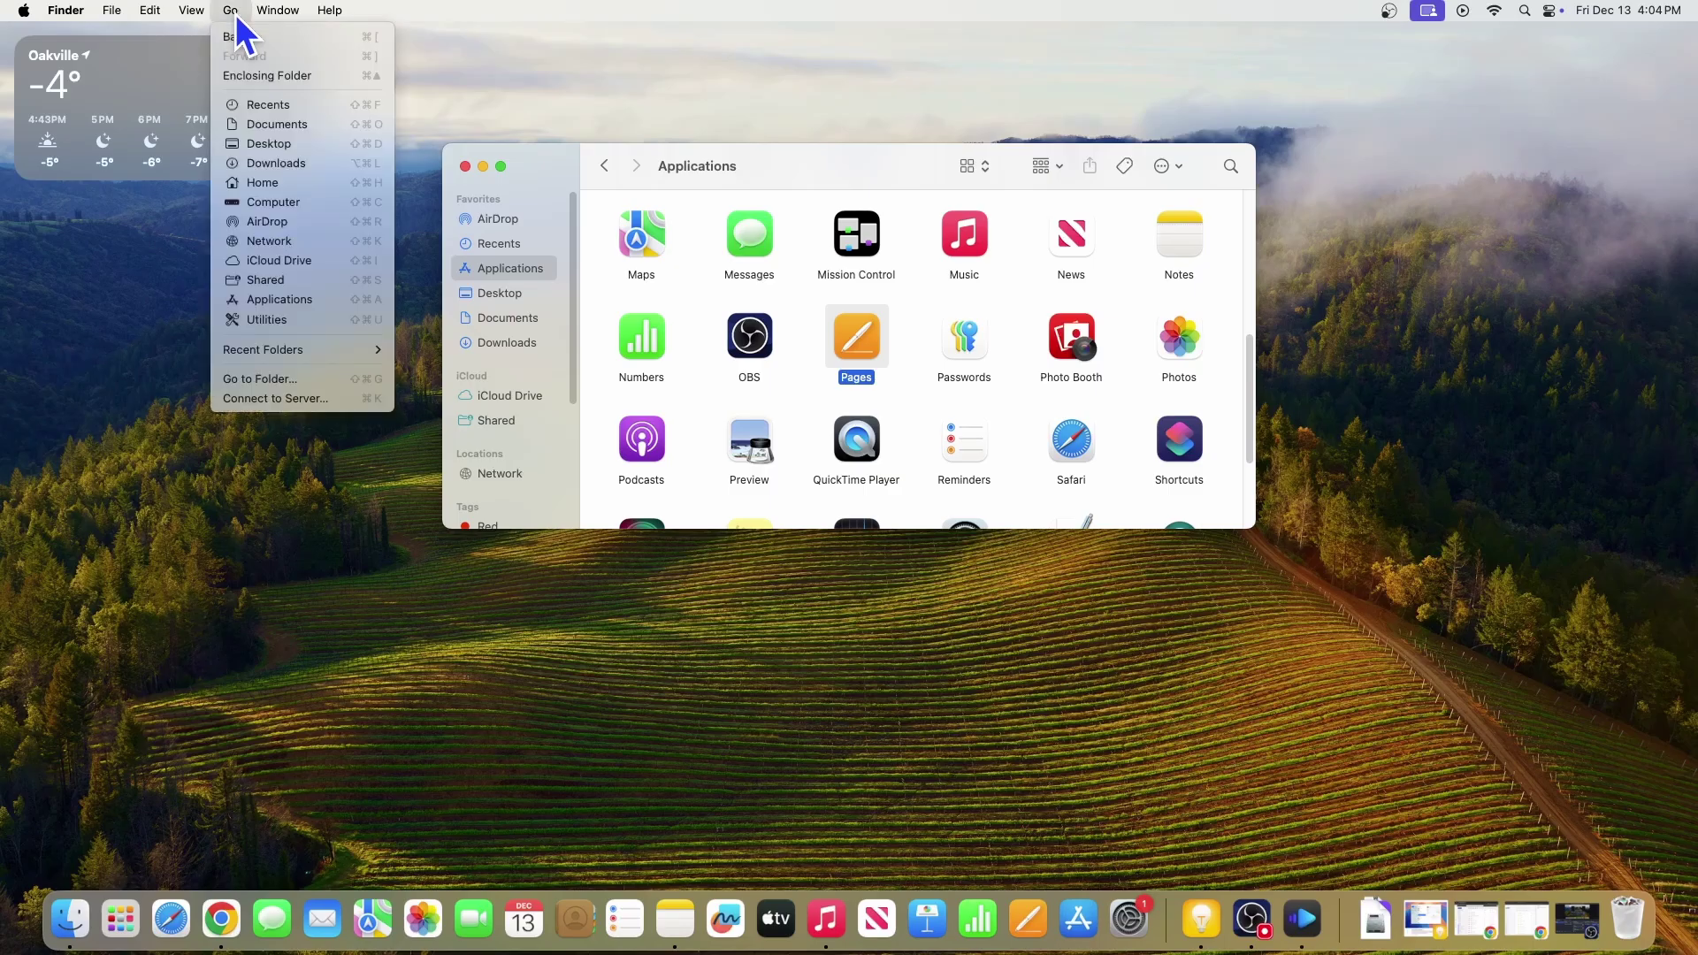
left_click(271, 382)
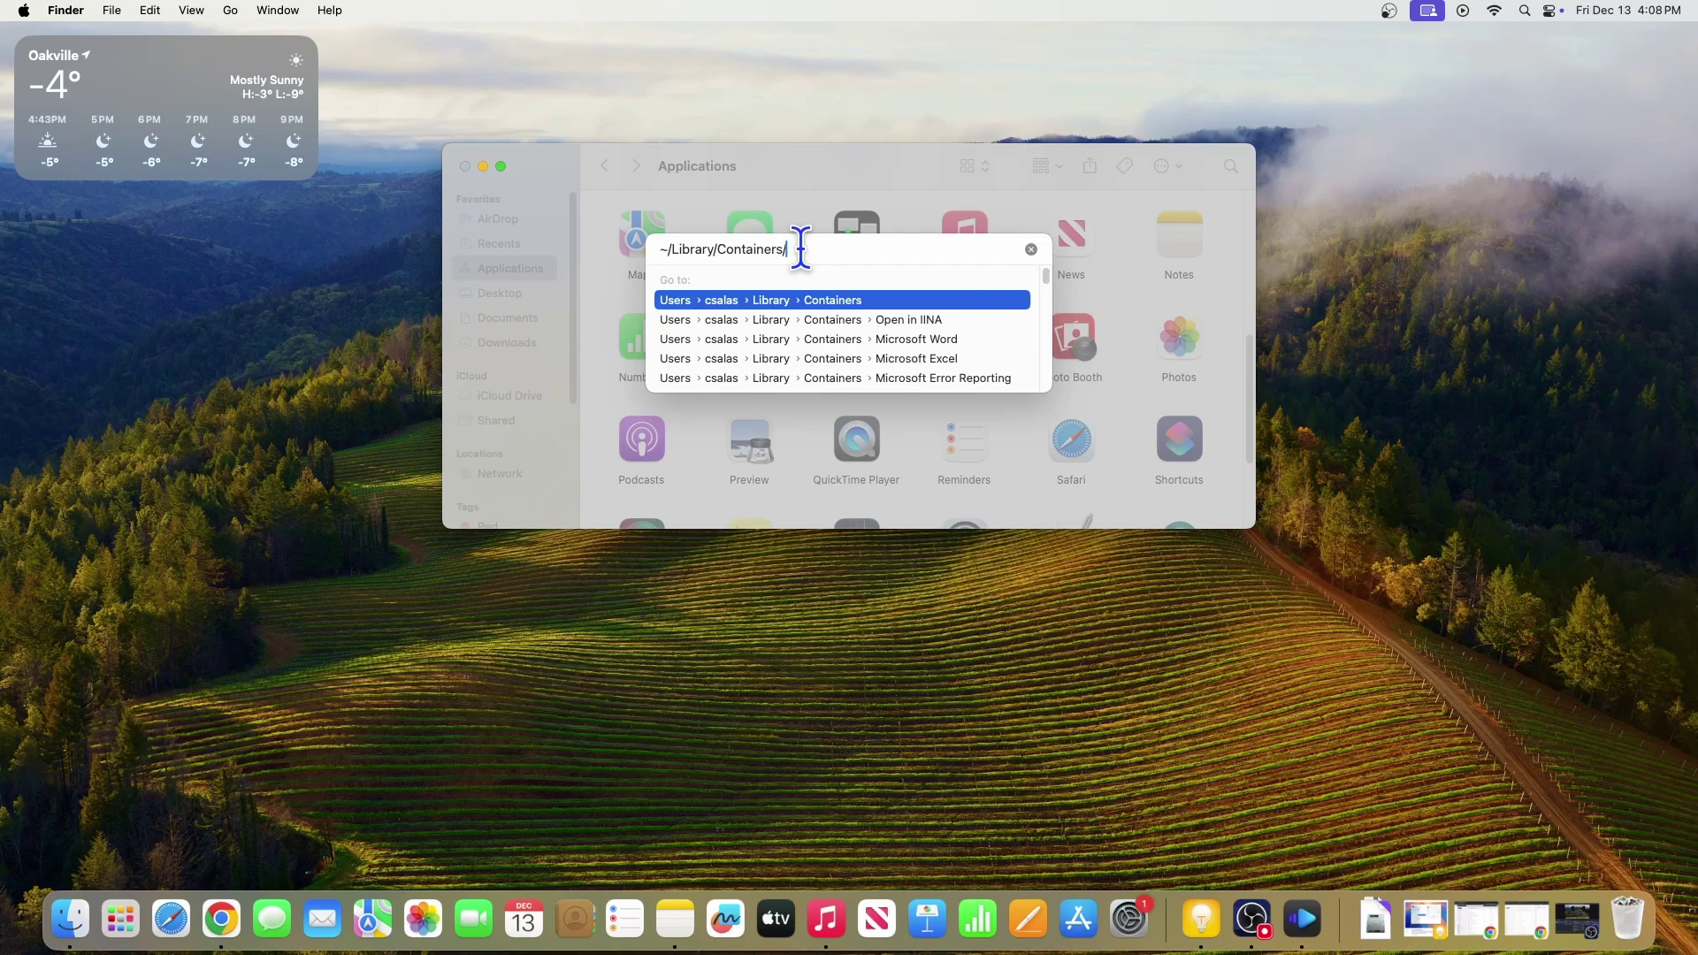
key("Return")
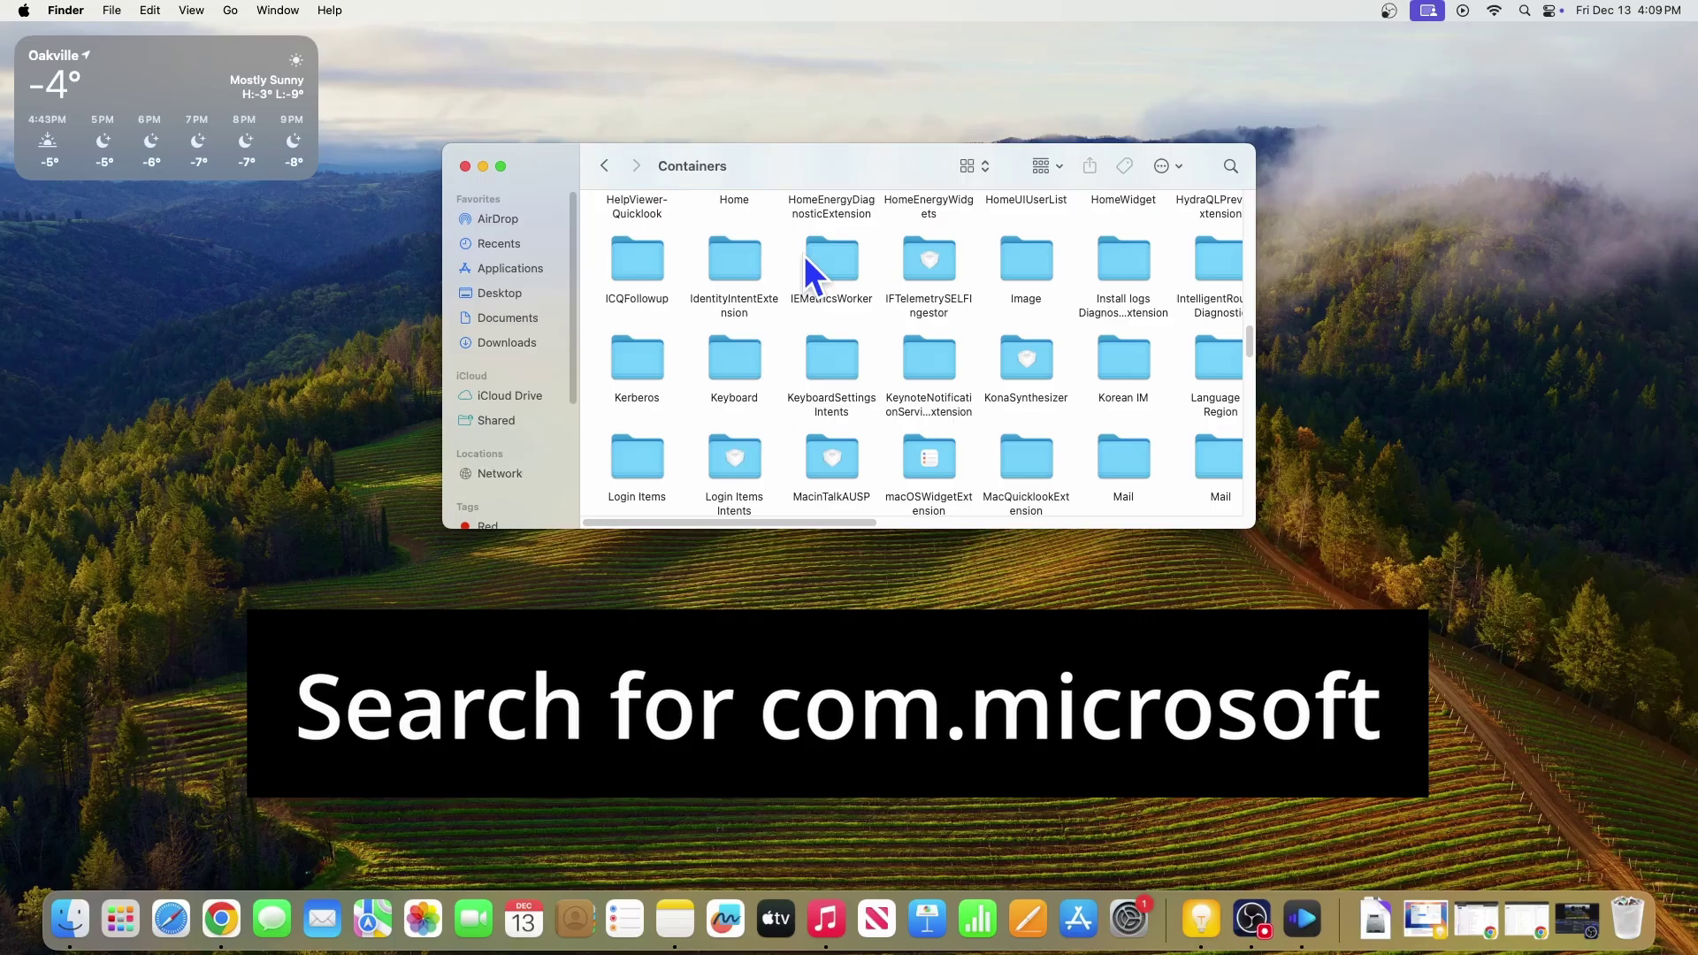
scroll(853, 374, "up", 10)
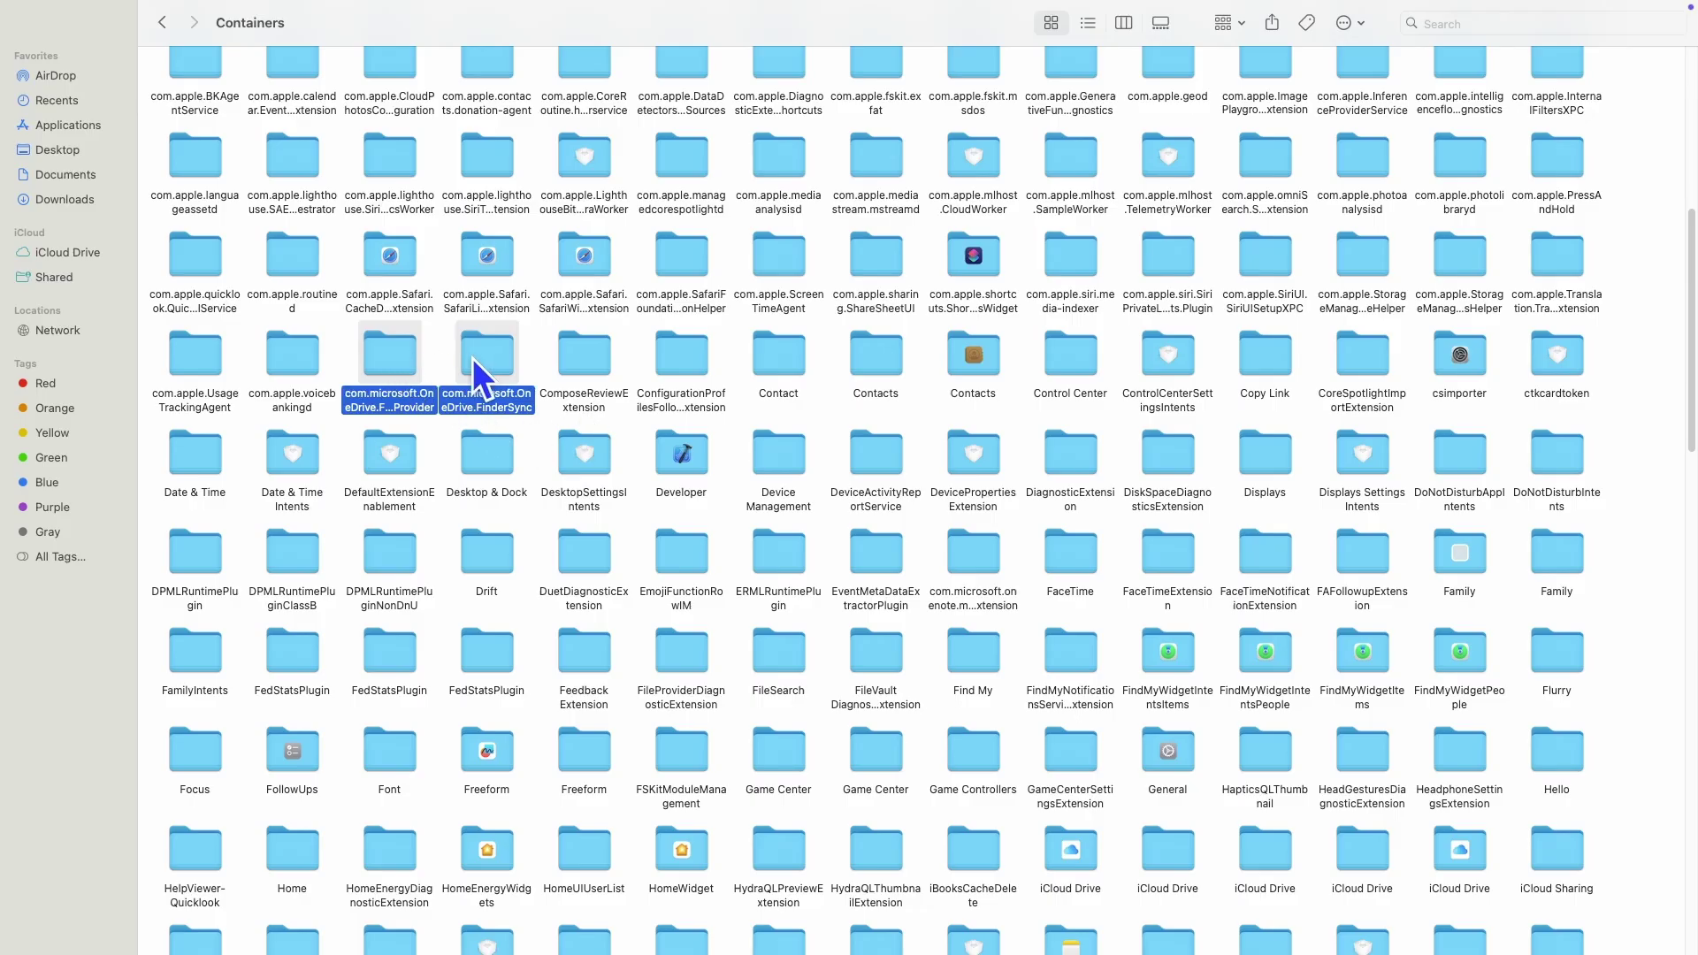
scroll(398, 472, "up", 3)
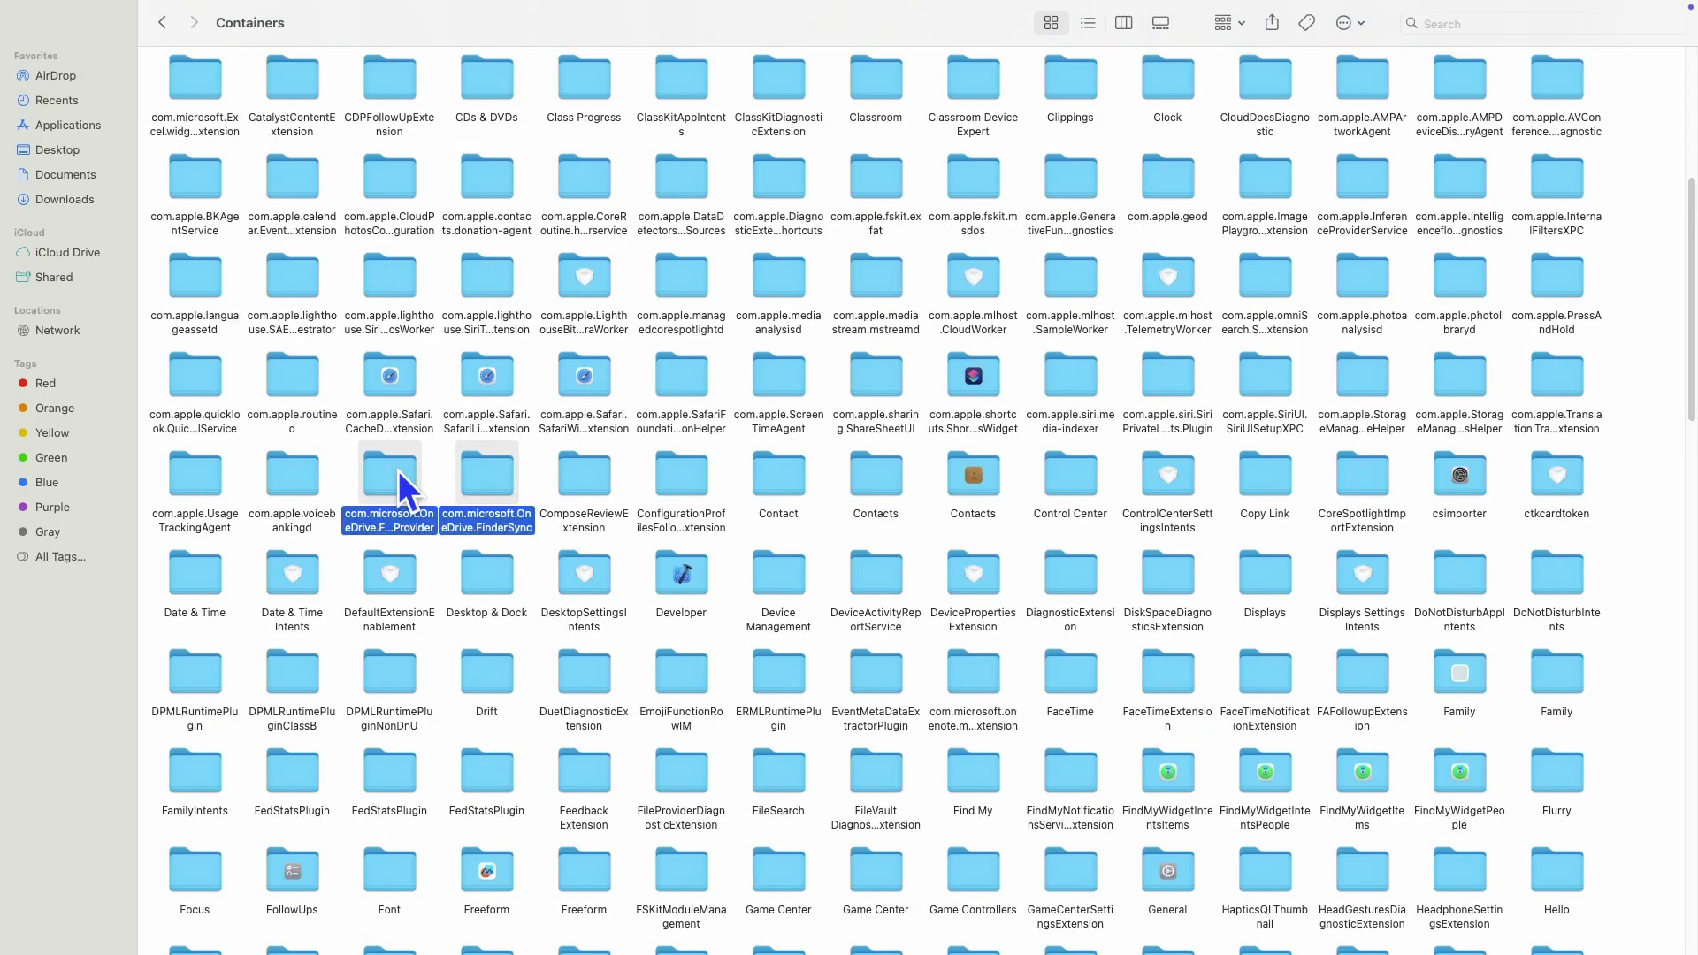
Trash both OneDrive folders, then the Excel, OneNote, Outlook, PowerPoint, Teams and Word extension folders
right_click(398, 471)
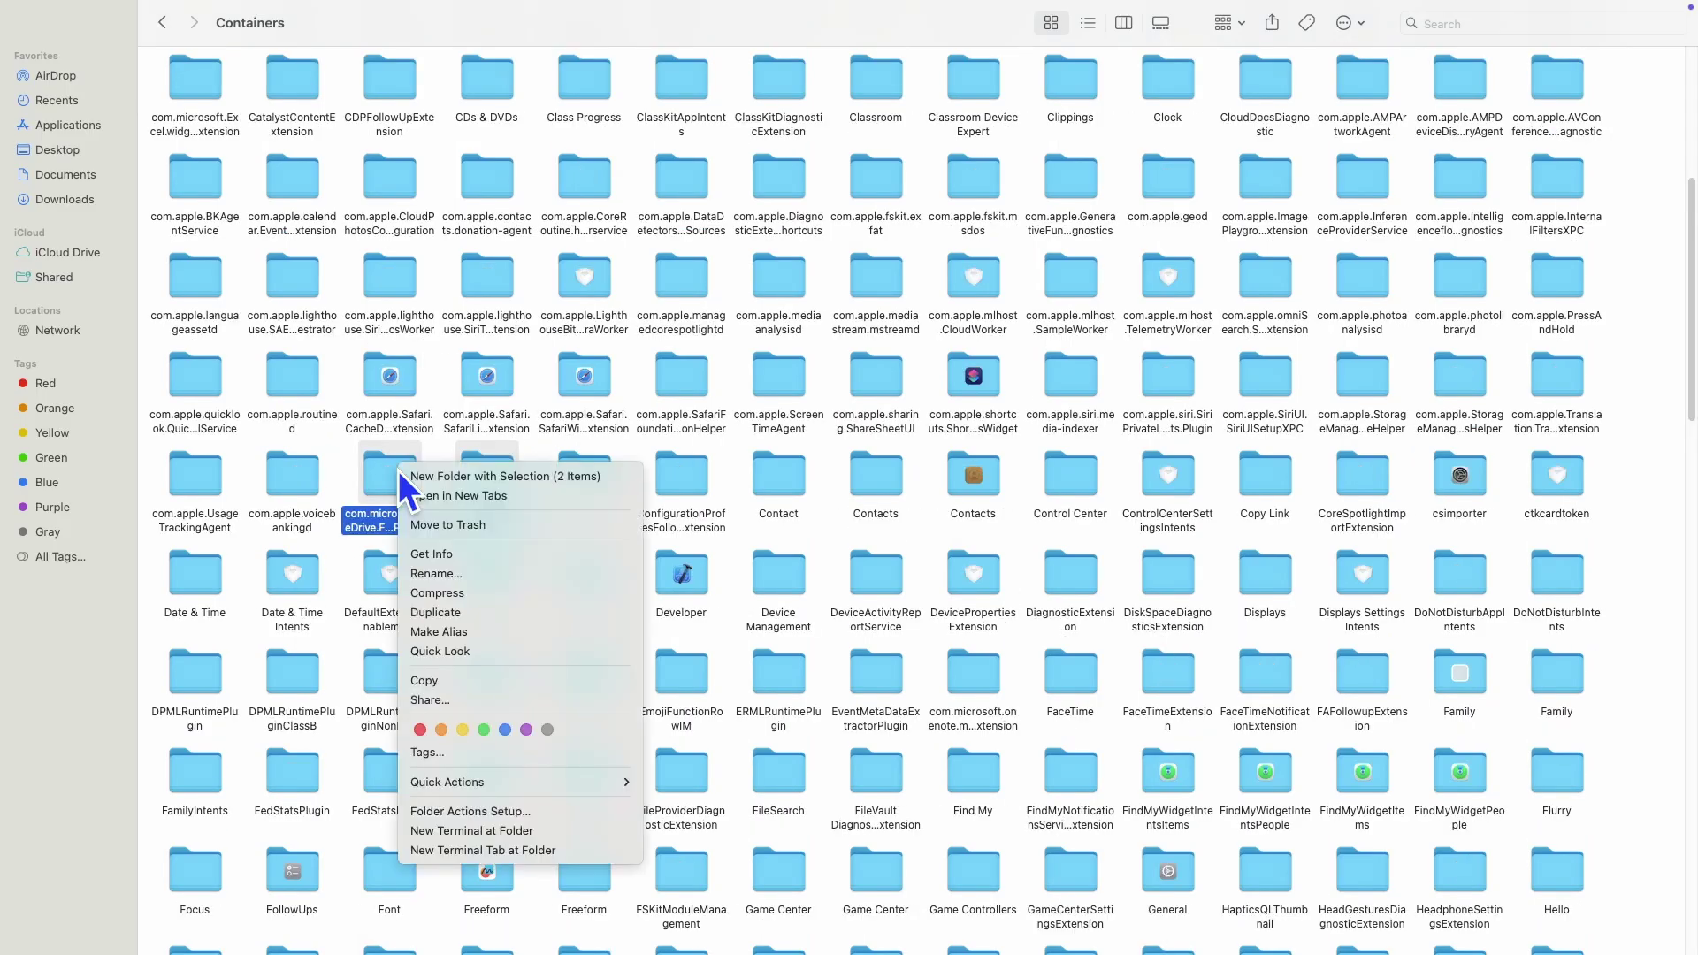
left_click(439, 523)
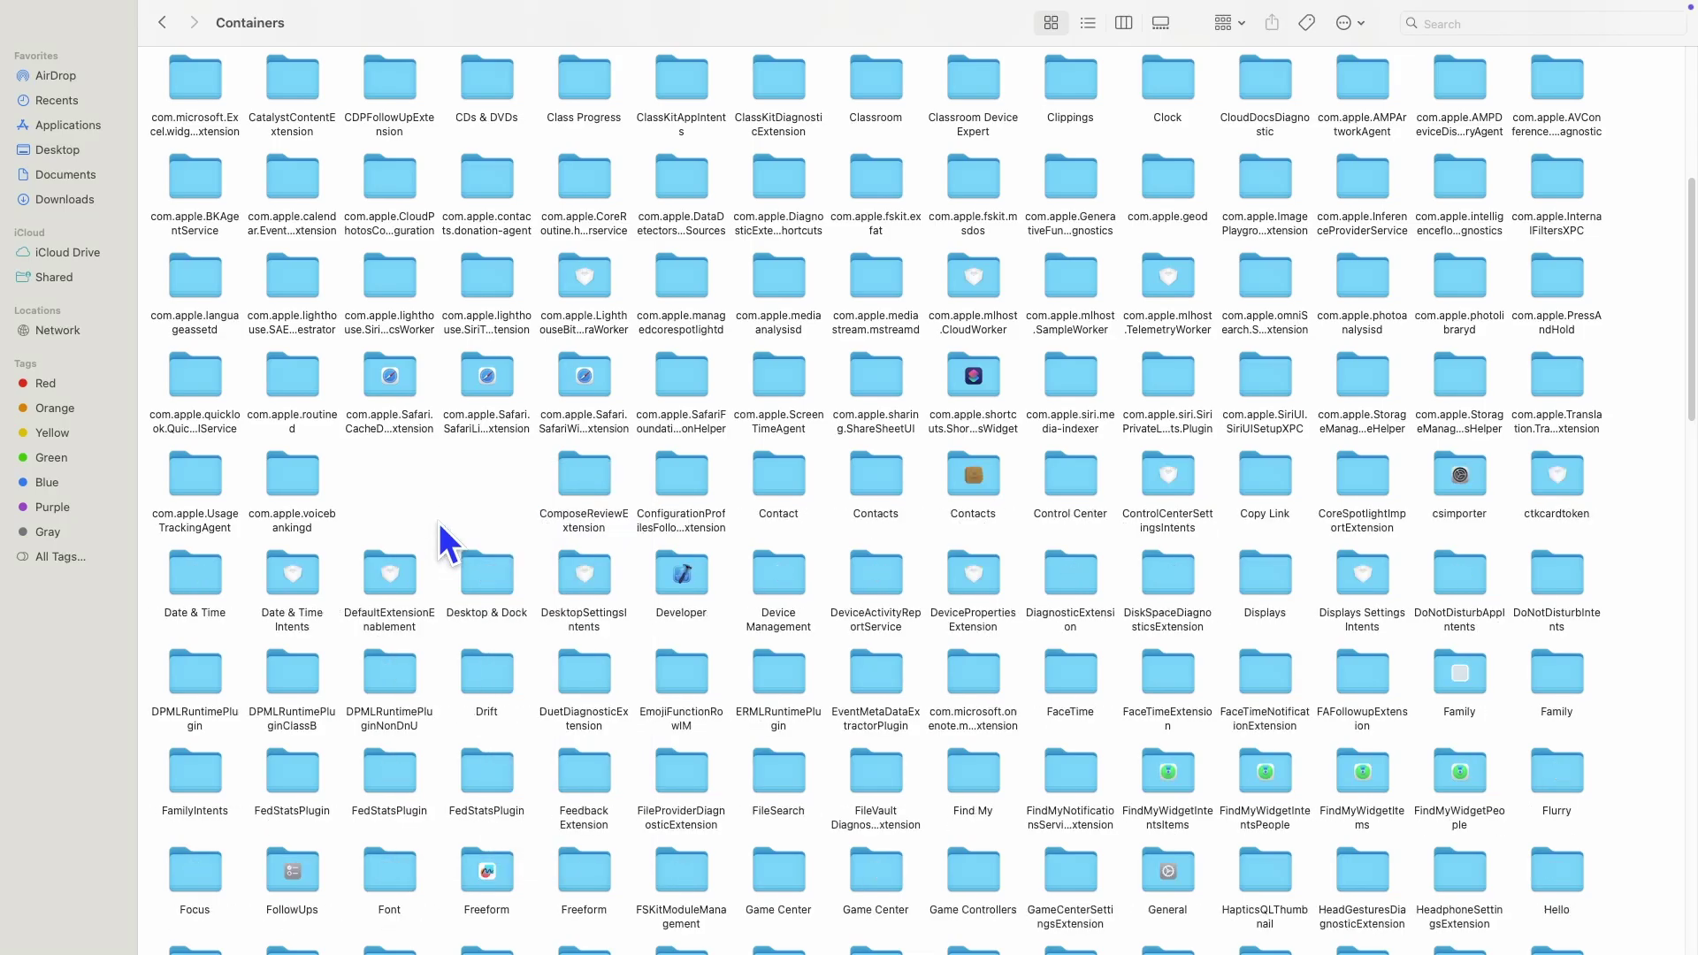
scroll(440, 521, "up", 5)
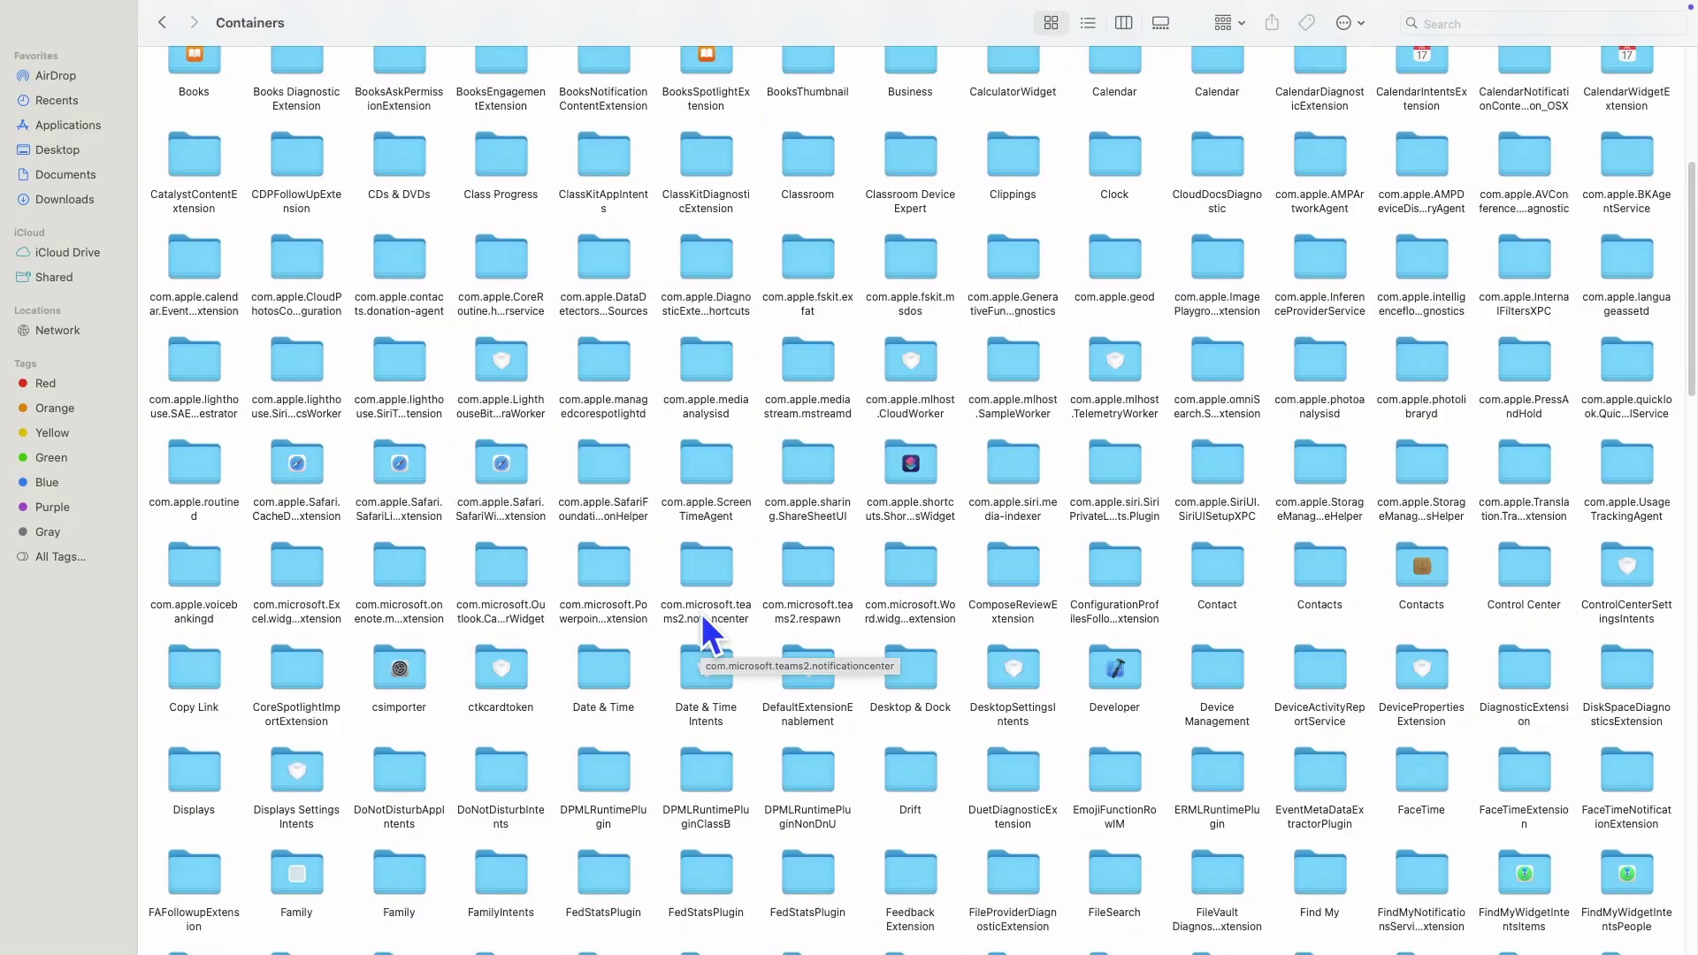
left_click(298, 573)
left_click(399, 572, "super")
left_click(500, 571, "super")
left_click(608, 577, "super")
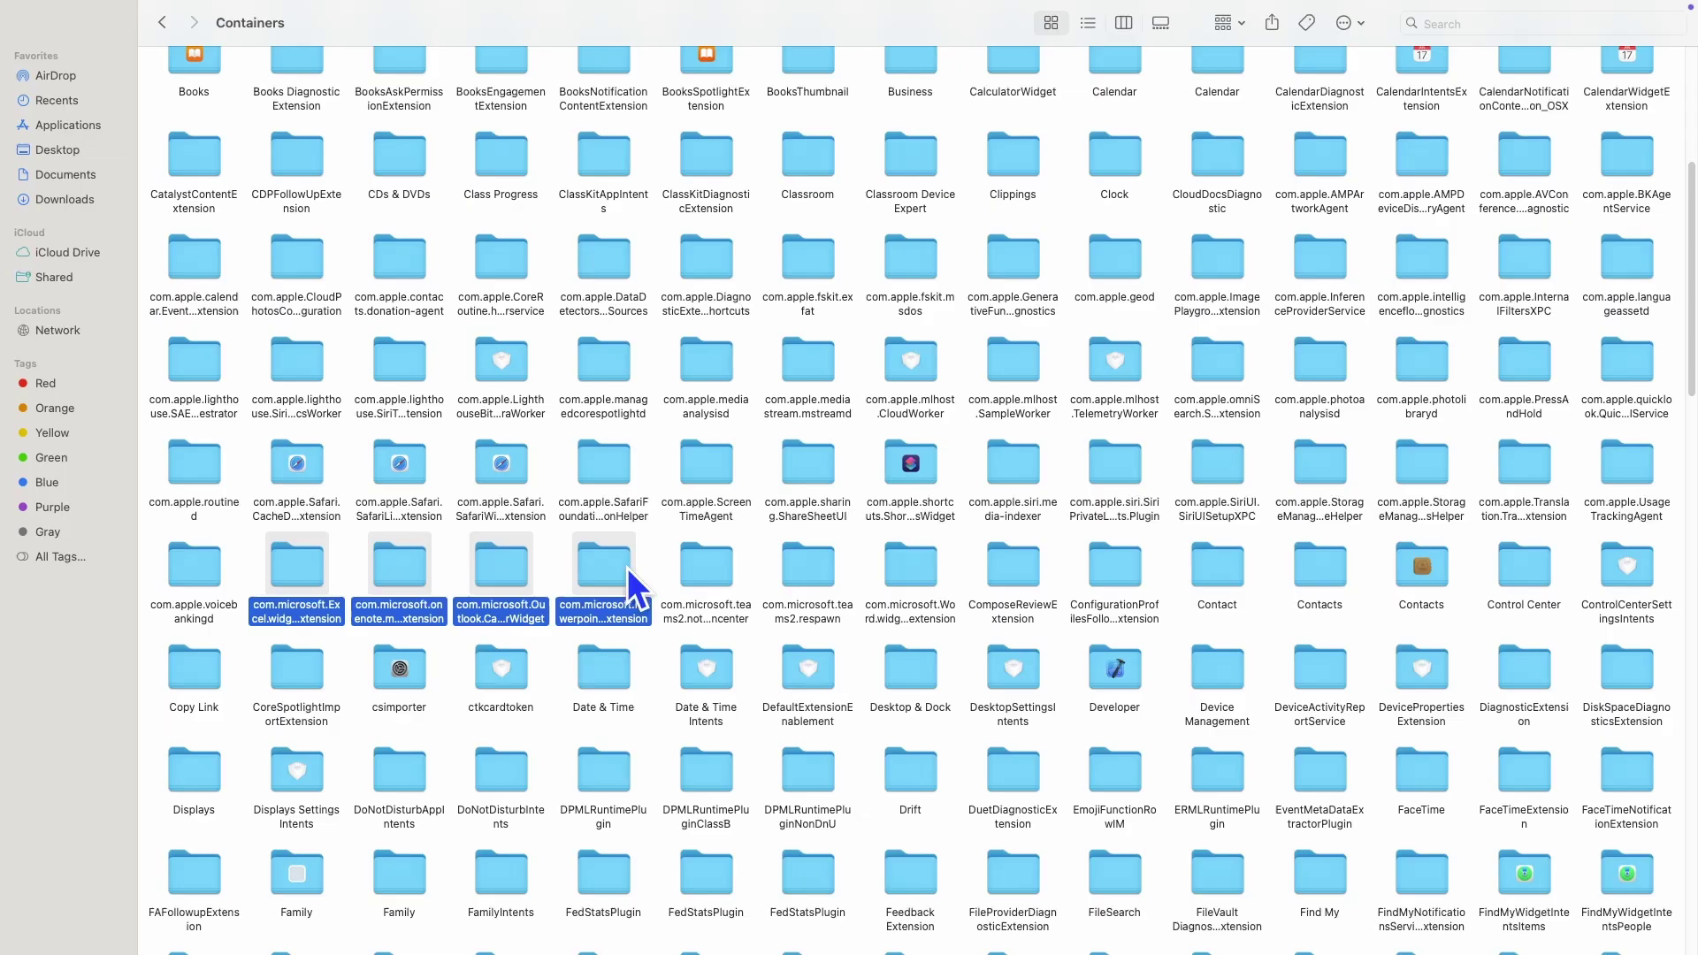
left_click(701, 574, "super")
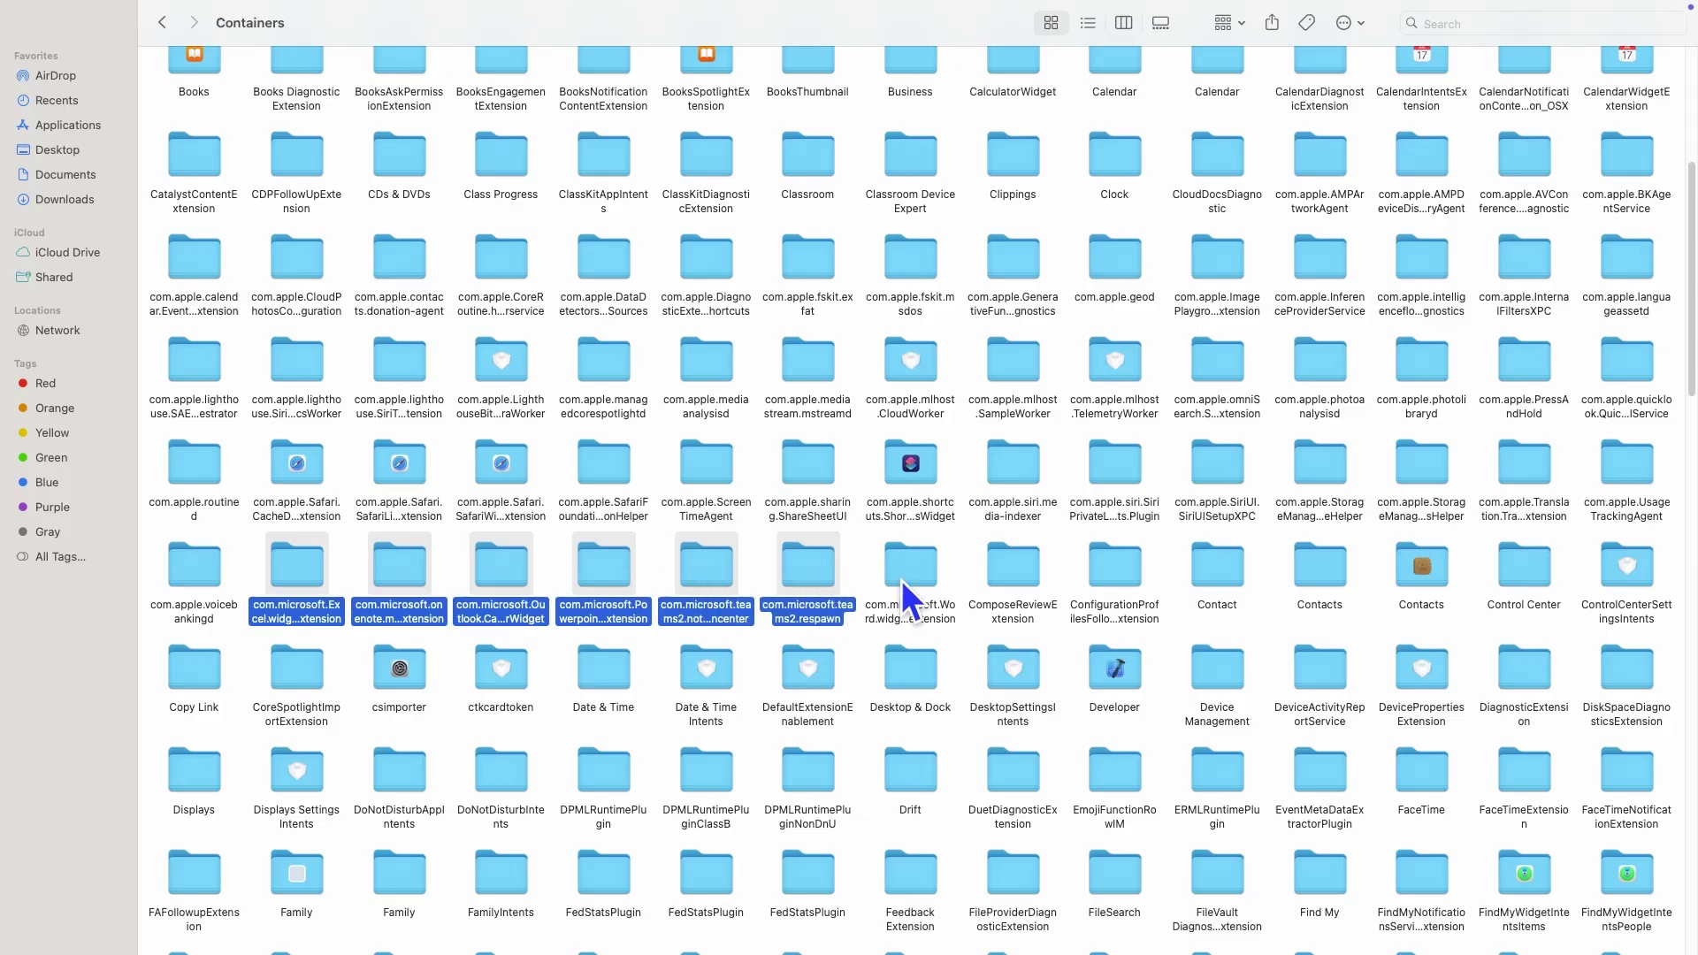
left_click(930, 571, "super")
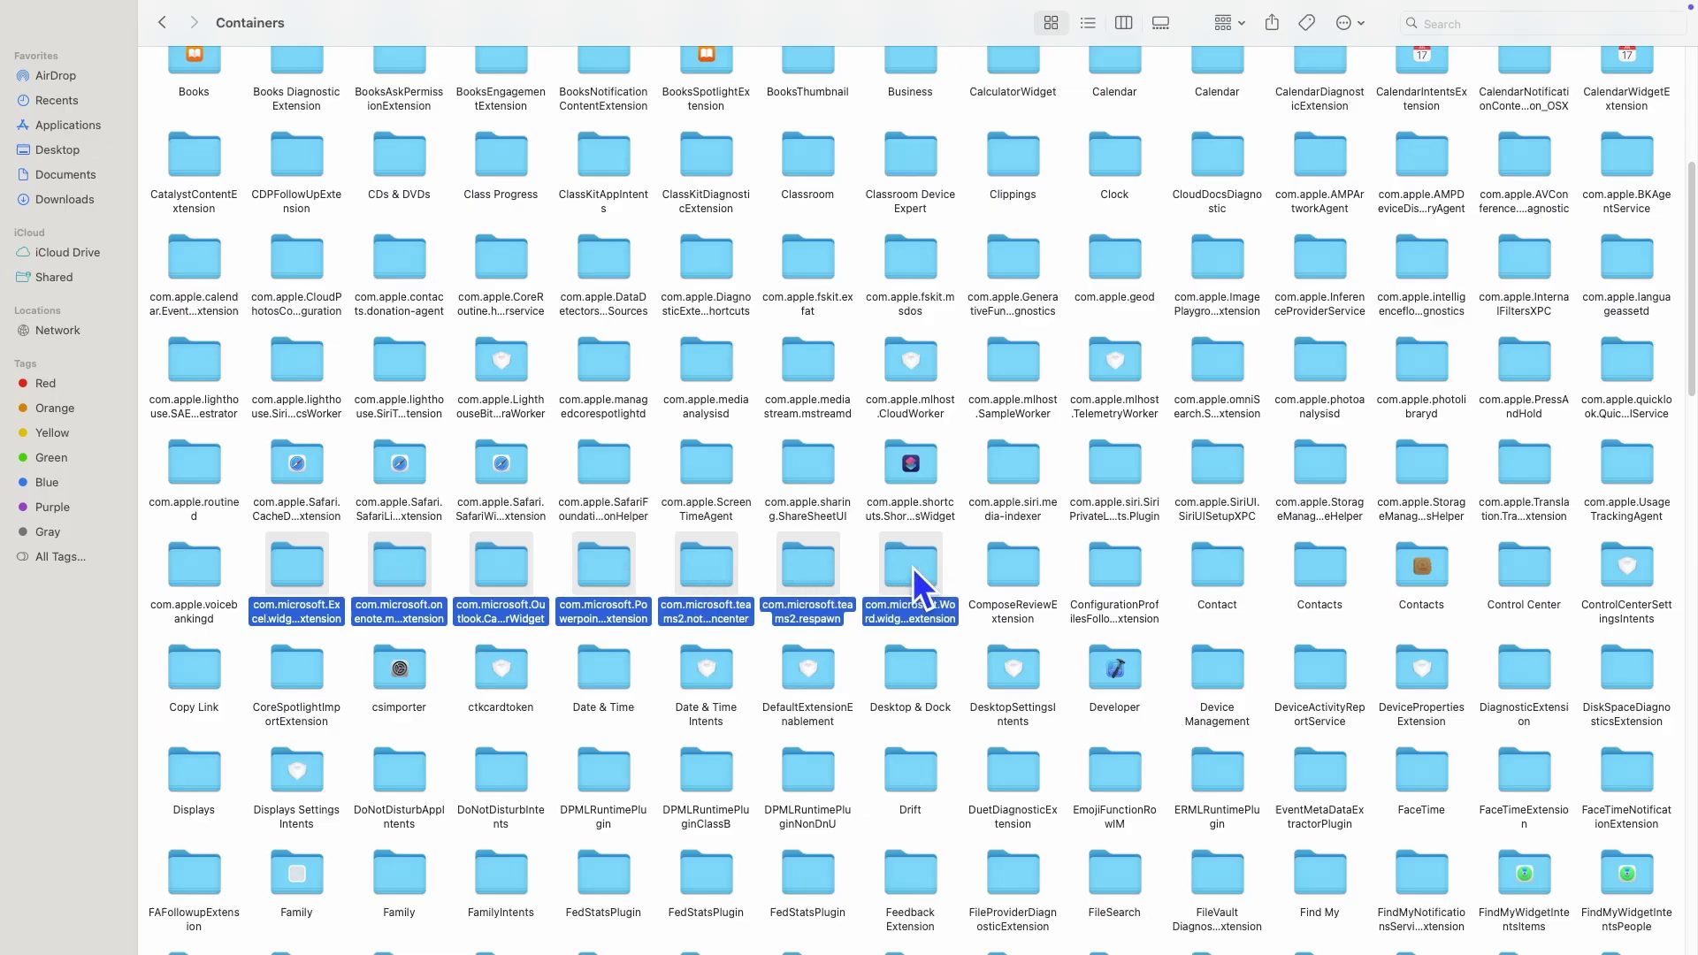
right_click(914, 563)
left_click(927, 607)
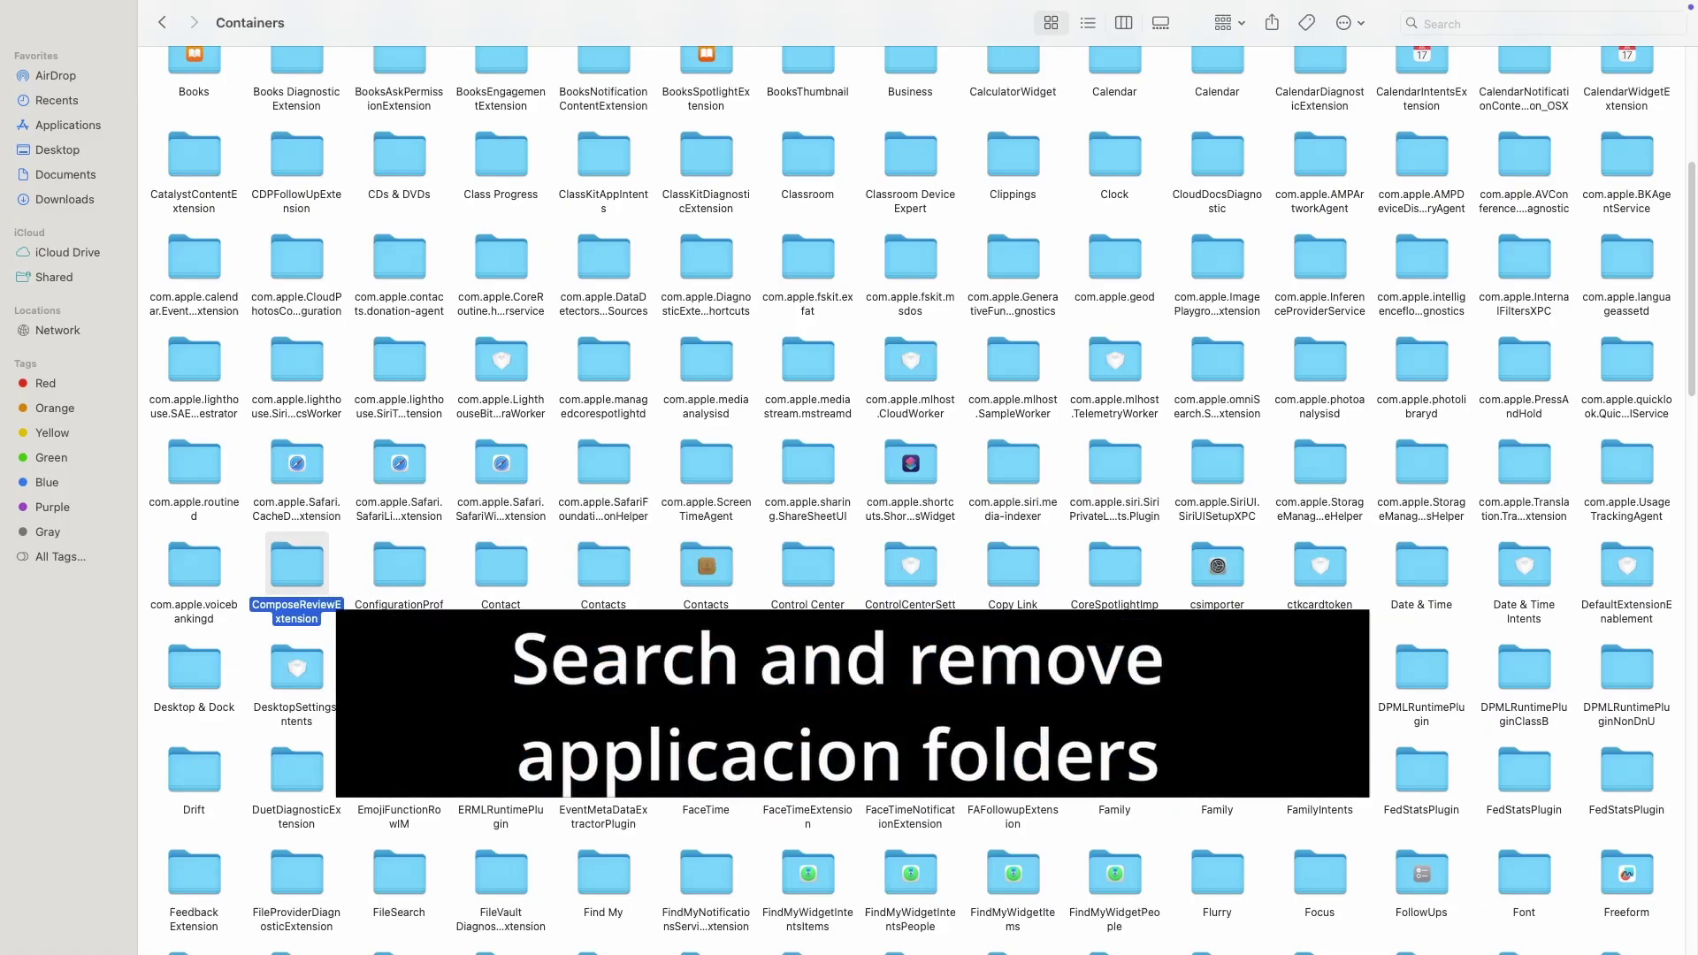
scroll(1522, 690, "down", 1)
scroll(1521, 691, "down", 1)
scroll(1522, 690, "down", 2)
scroll(1522, 690, "down", 5)
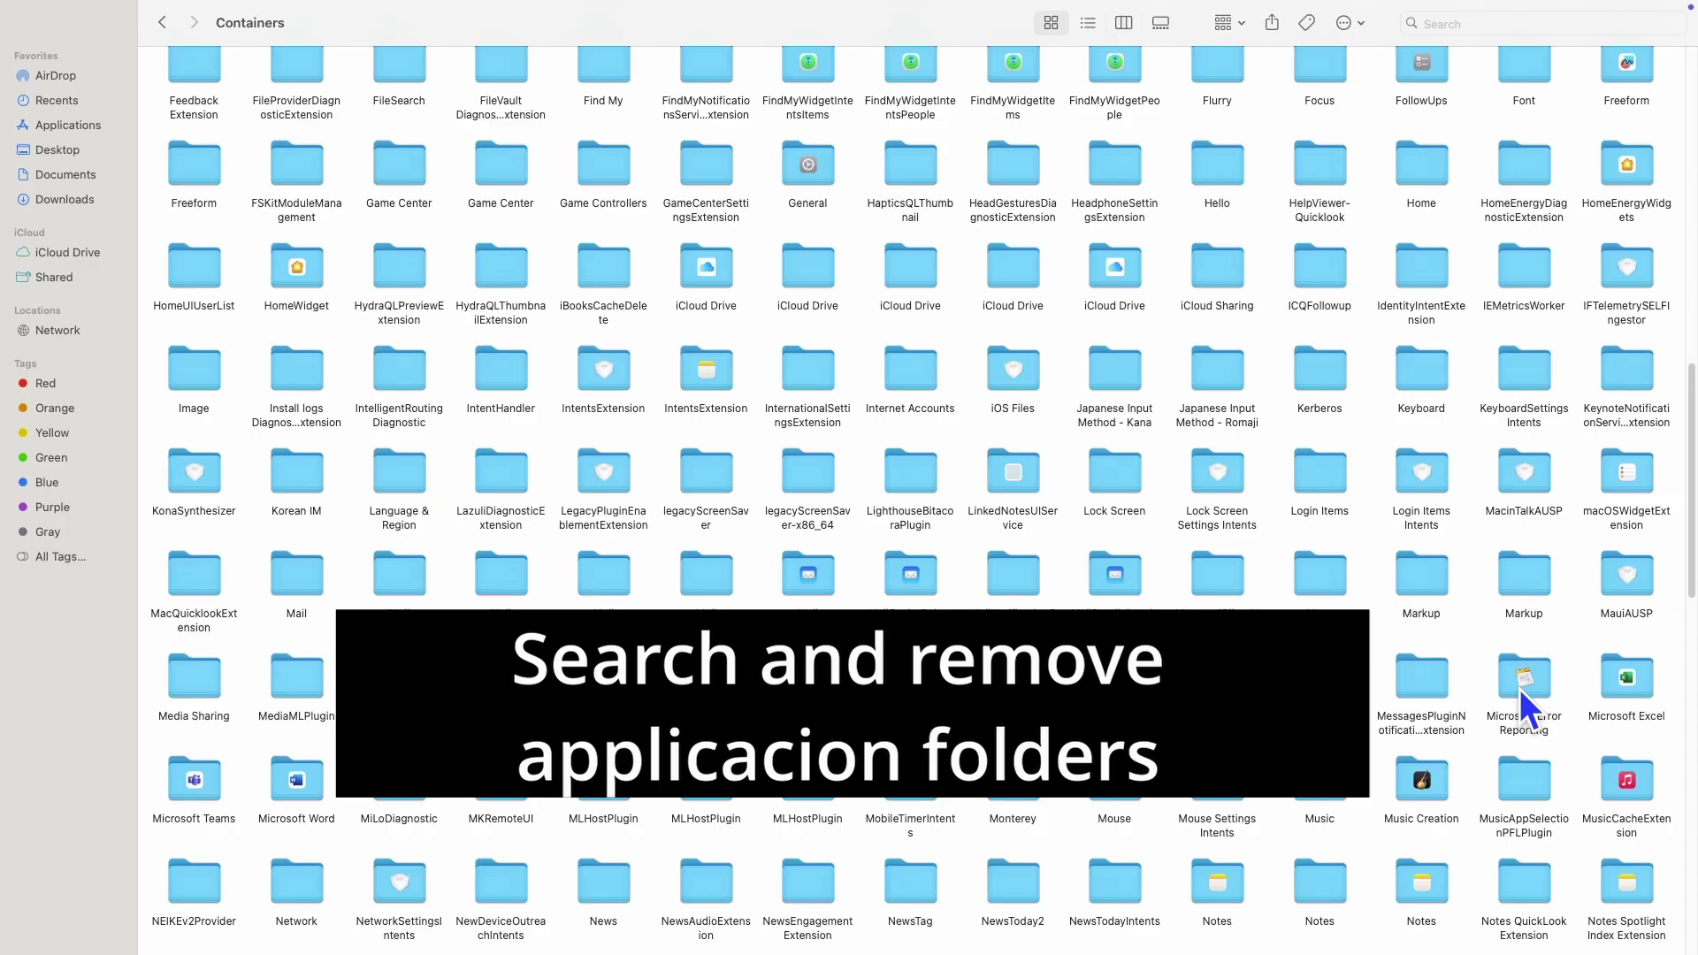
Select the Error Reporting, Excel, Teams and Word container folders and trash them
left_click(1630, 678)
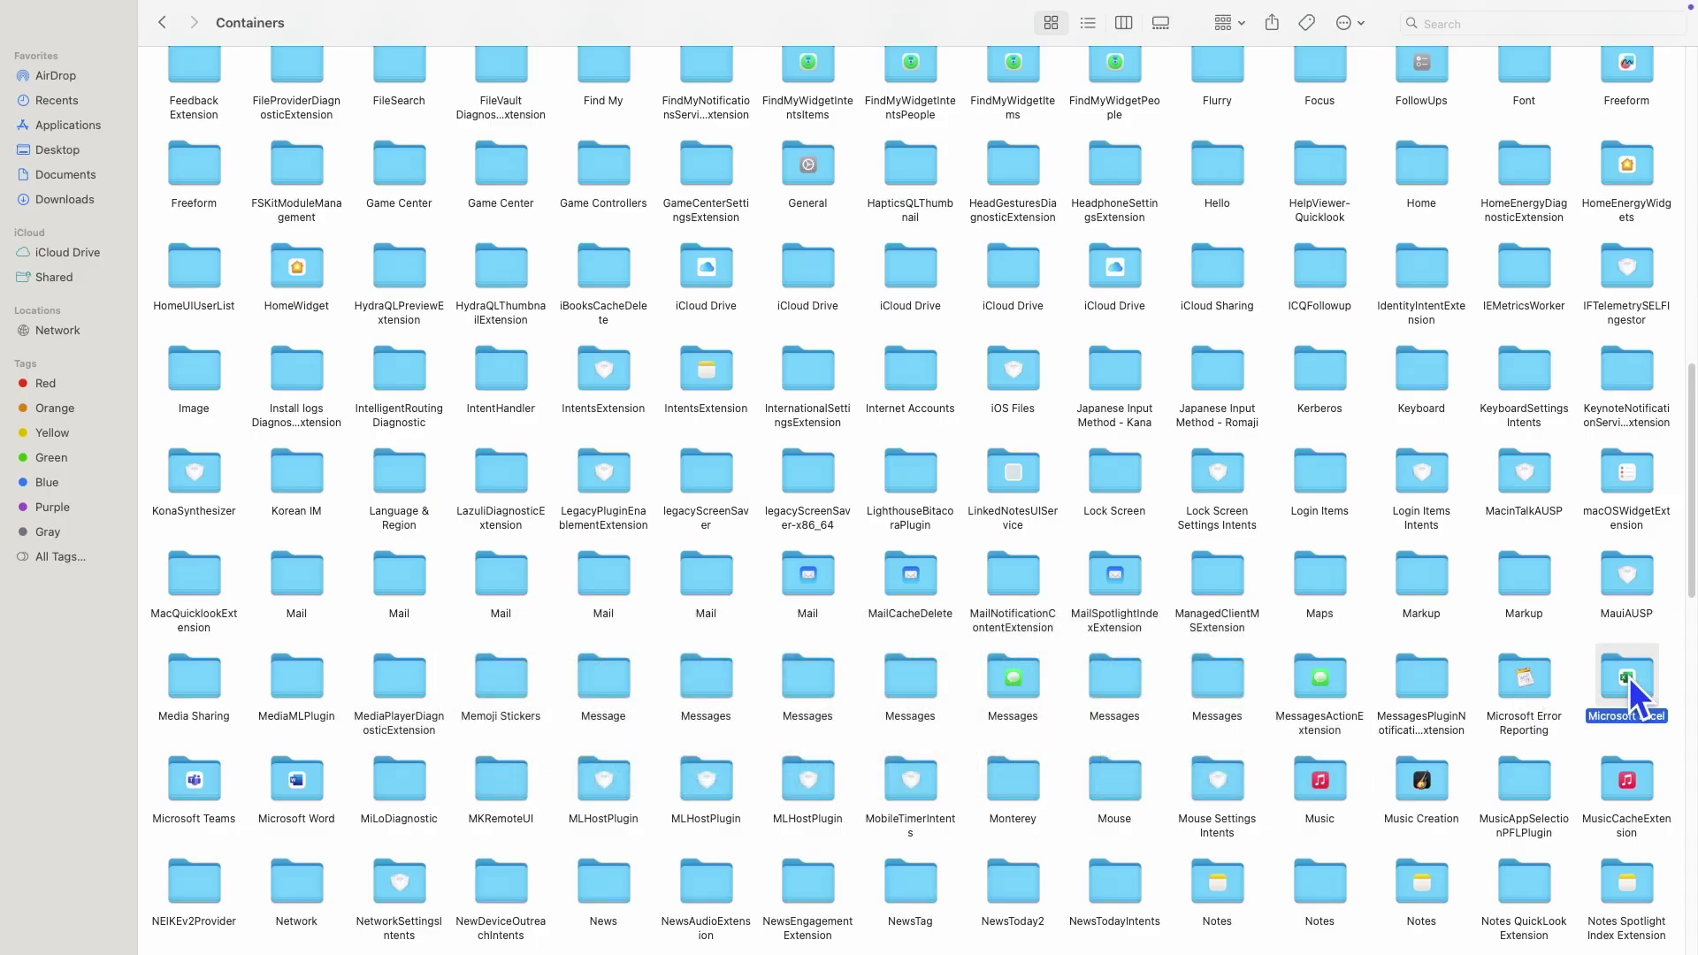
left_click(191, 774, "super")
left_click(306, 778, "super")
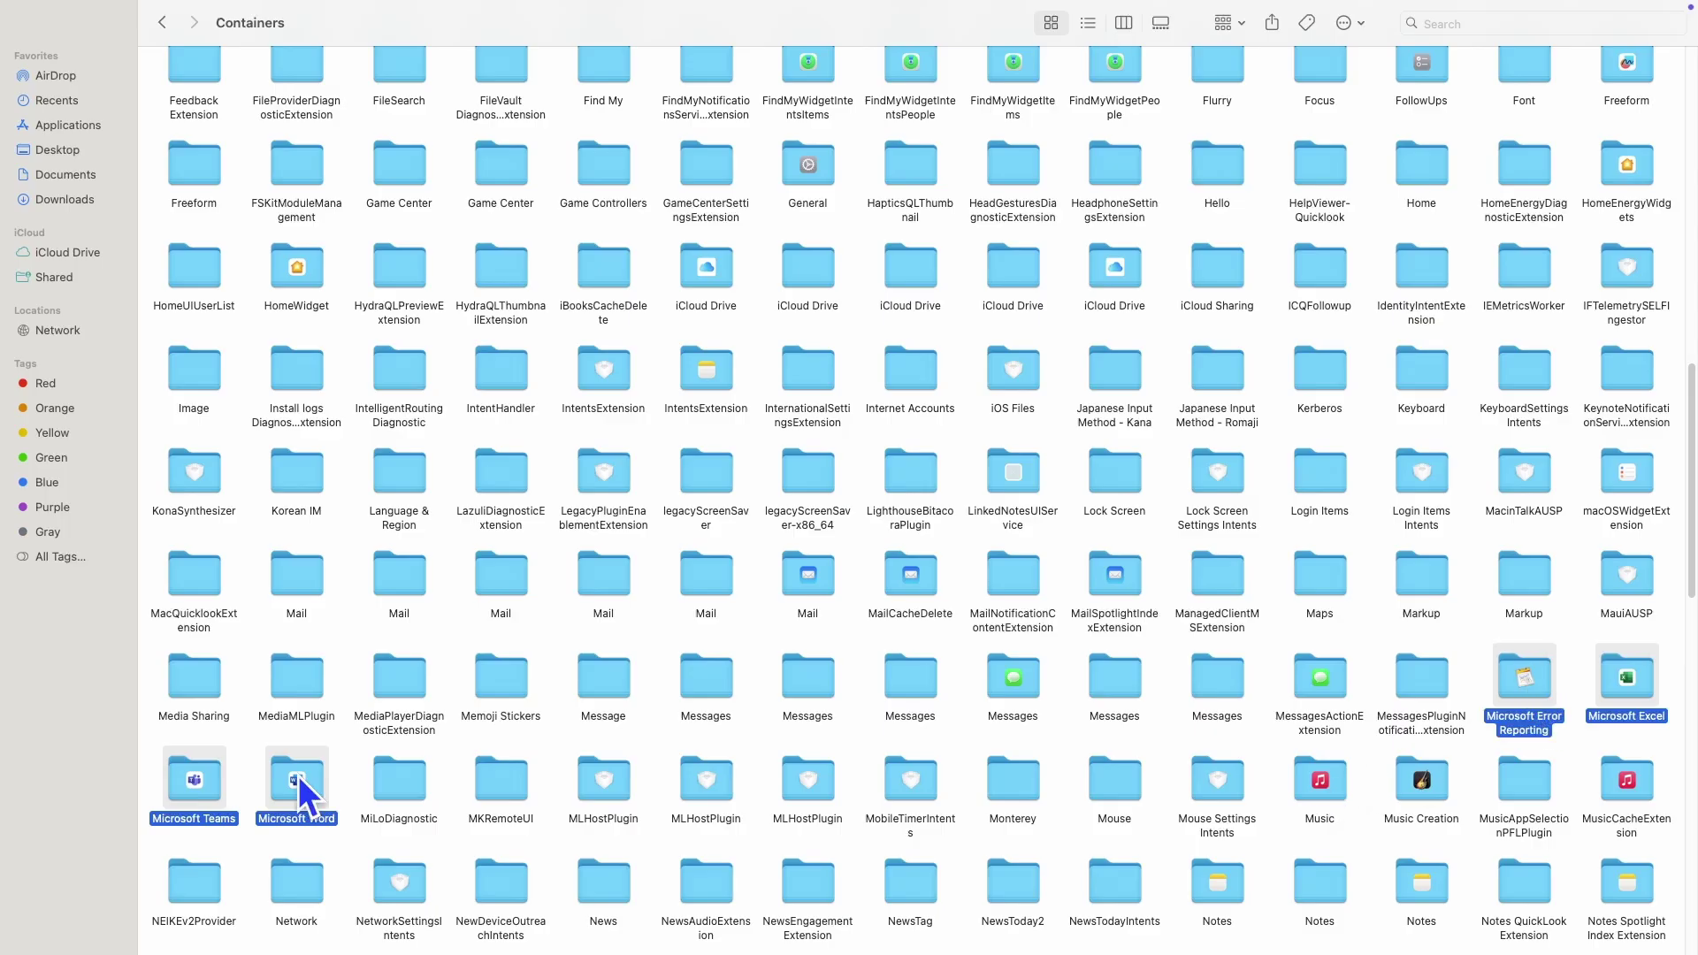
right_click(304, 793)
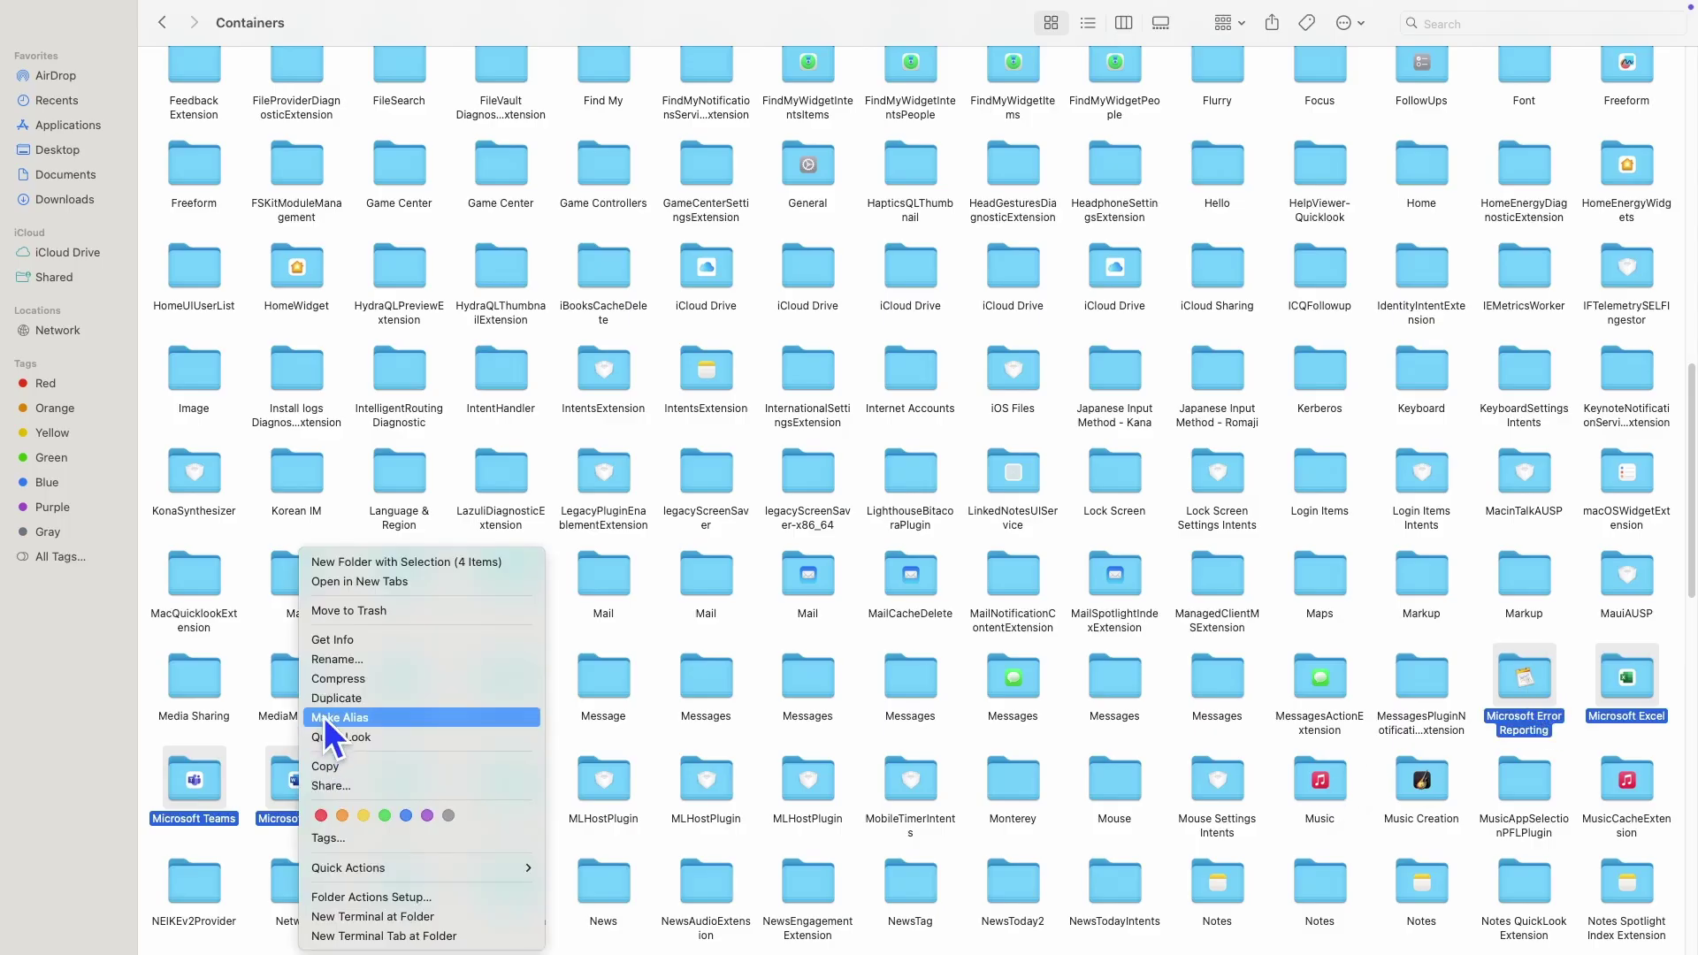
left_click(371, 608)
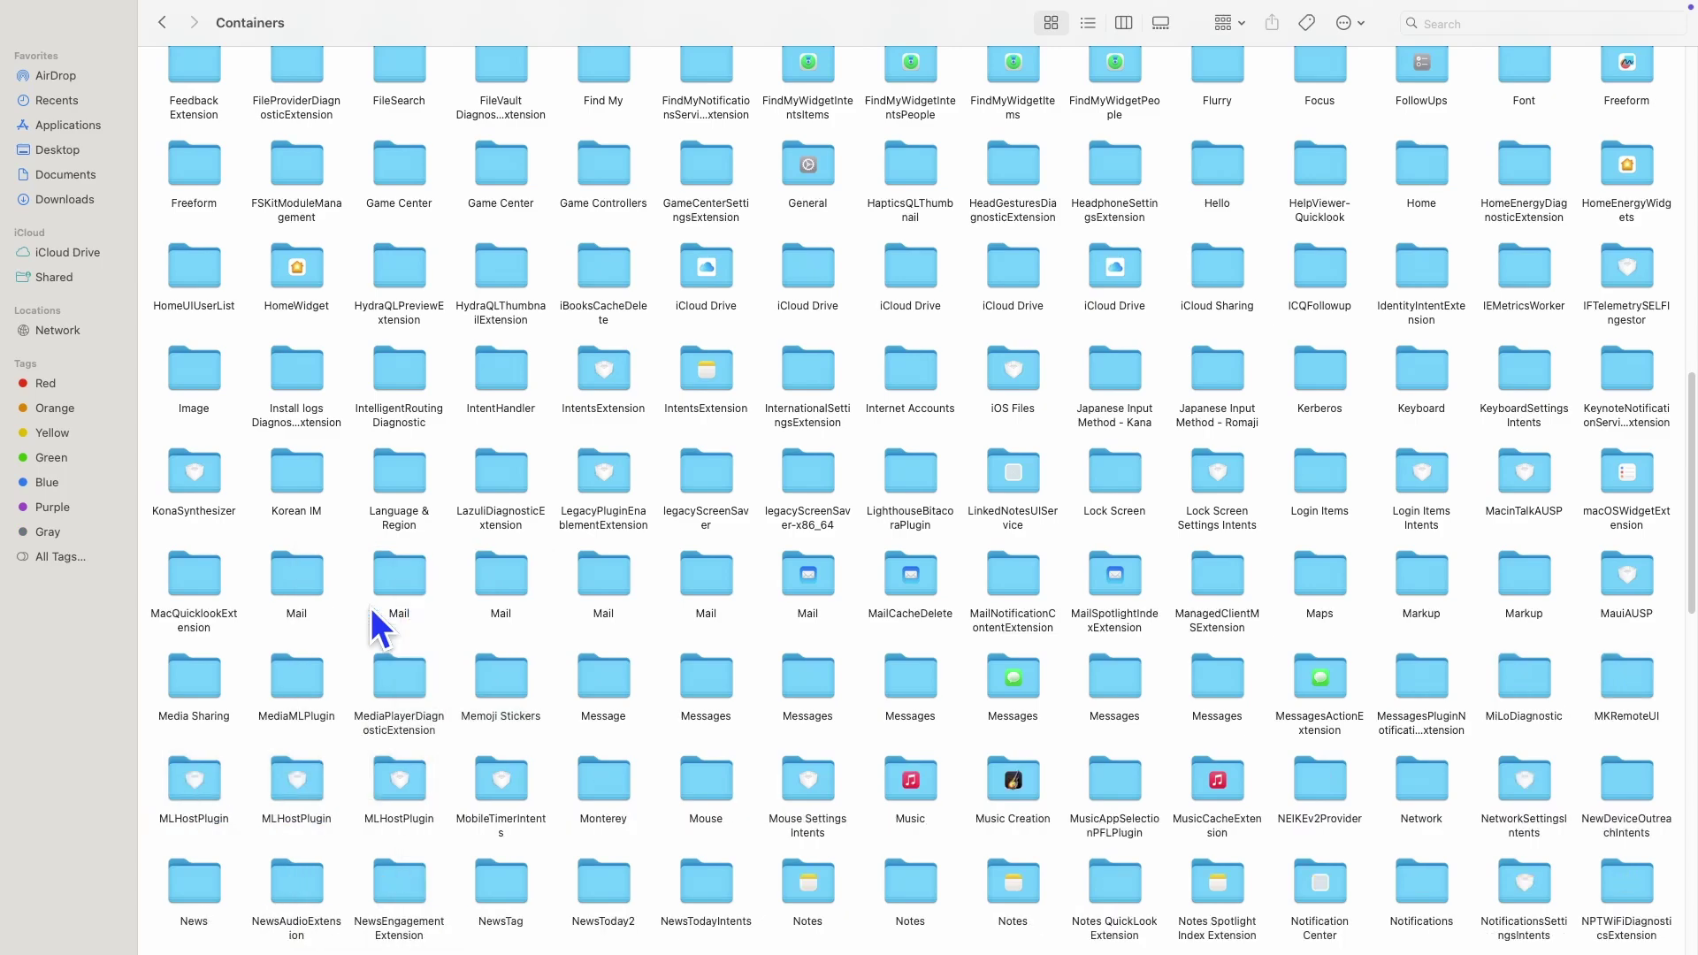
scroll(594, 717, "down", 1)
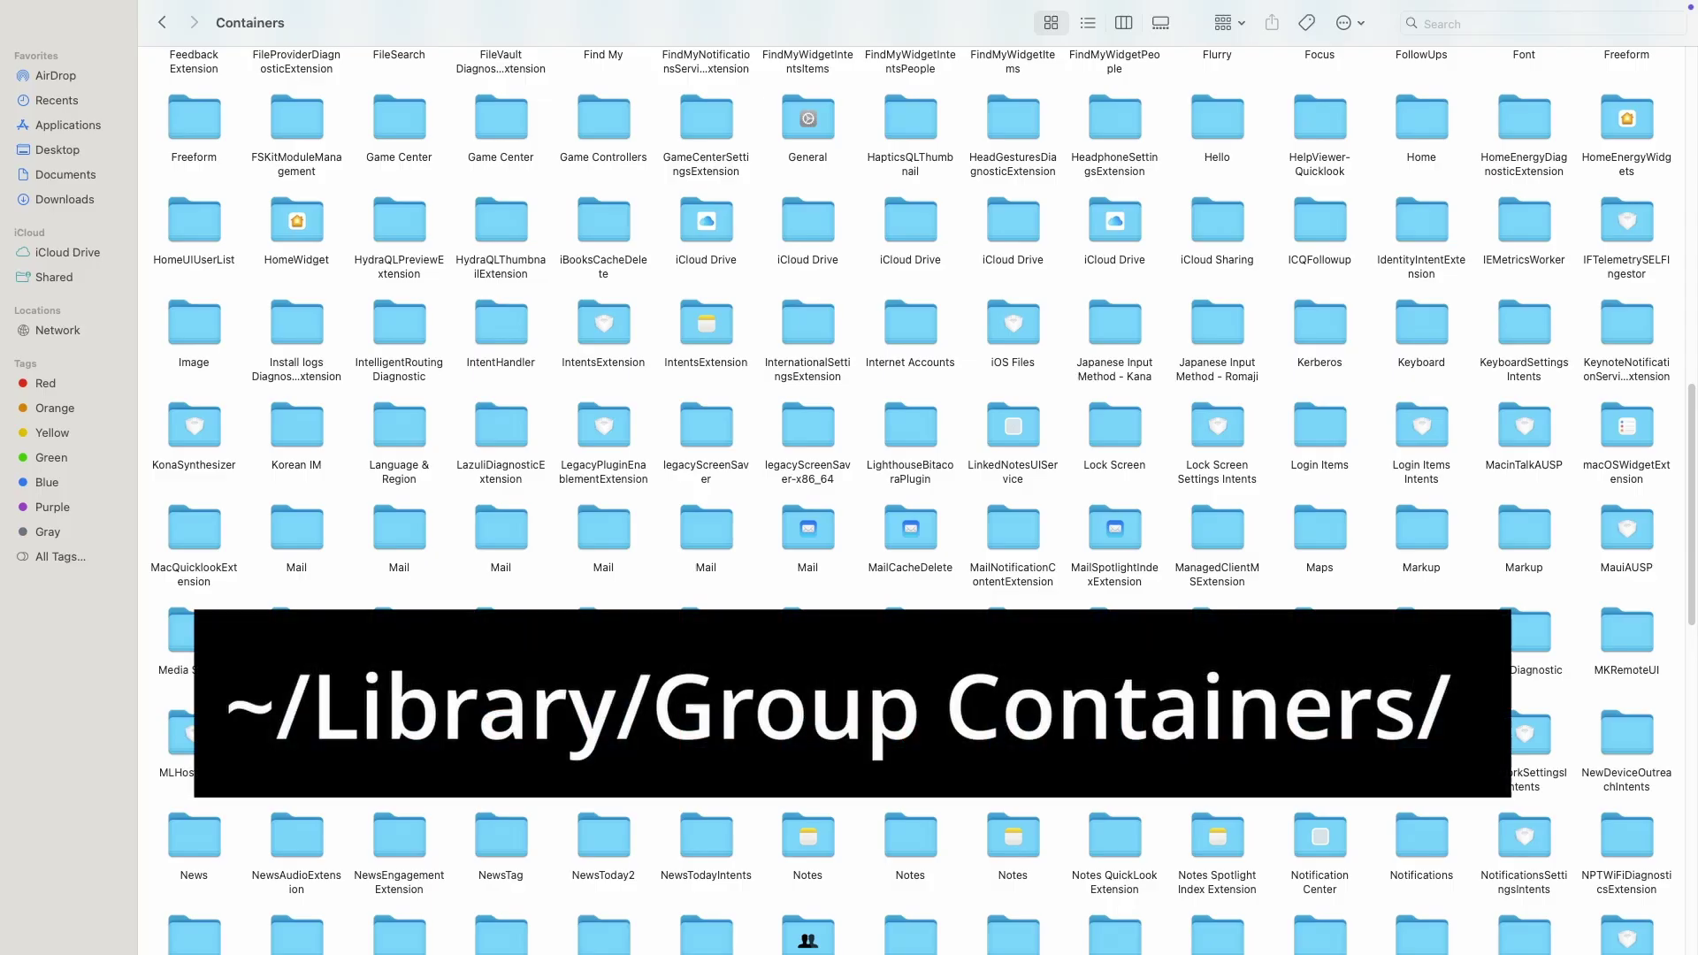
Jump to ~/Library/Group Containers/ with Go to Folder
left_click(235, 8)
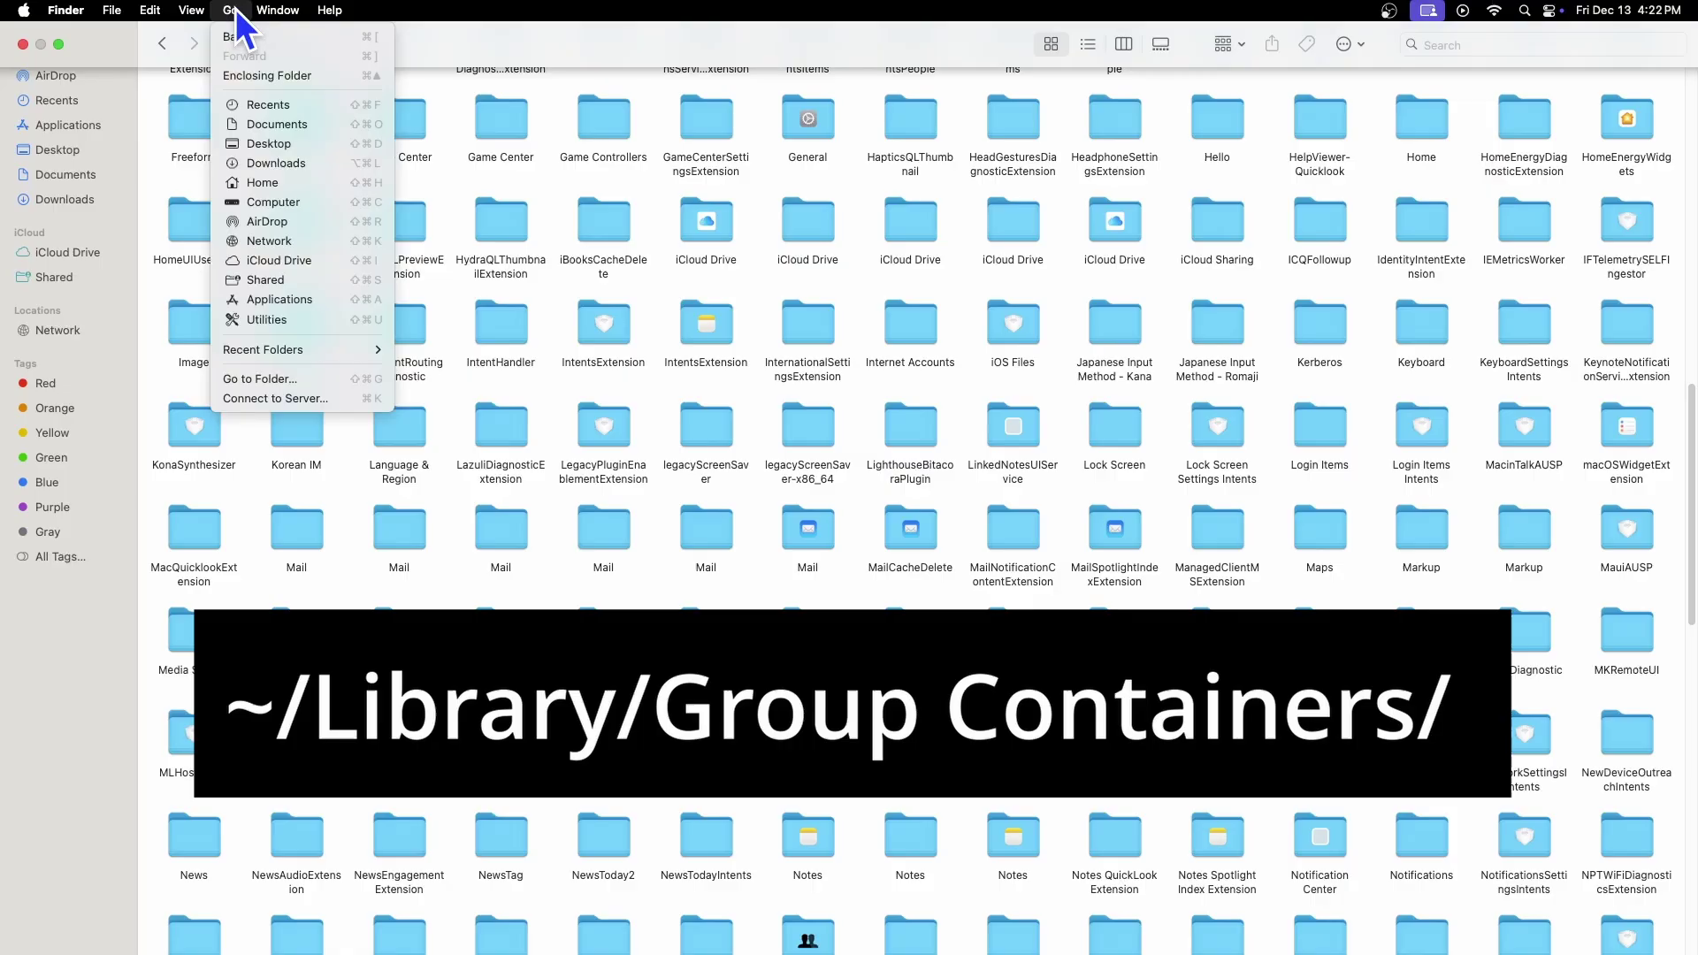
left_click(266, 378)
type("~/Library/Group Containers/")
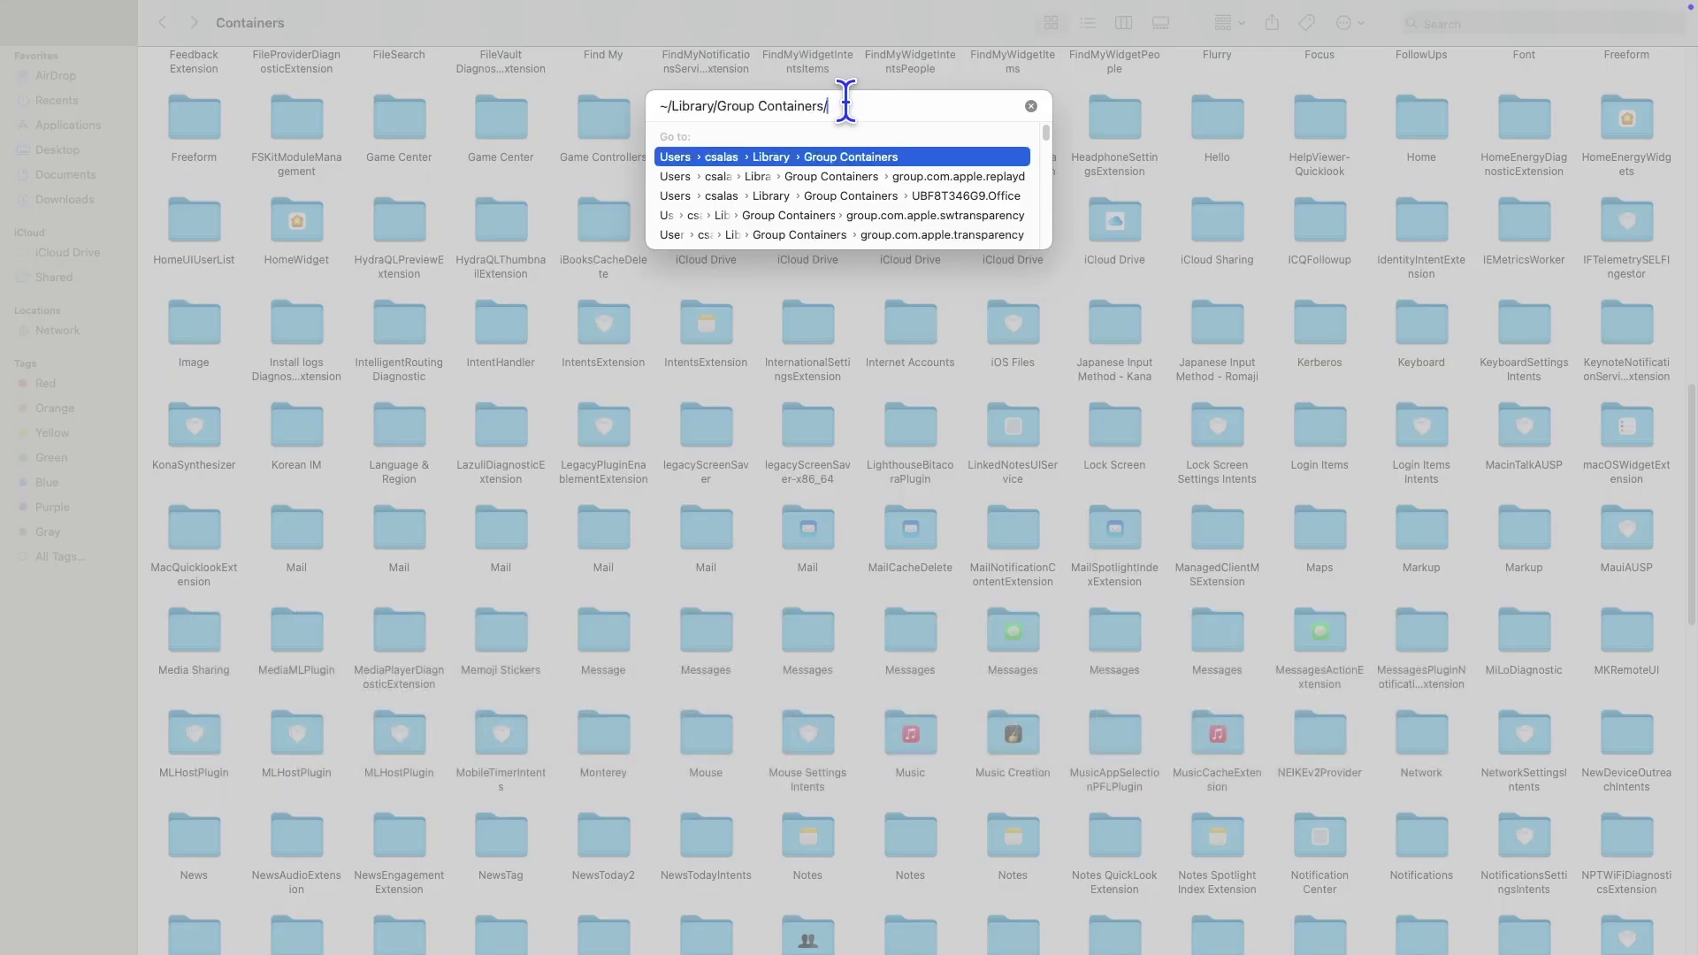
key("Return")
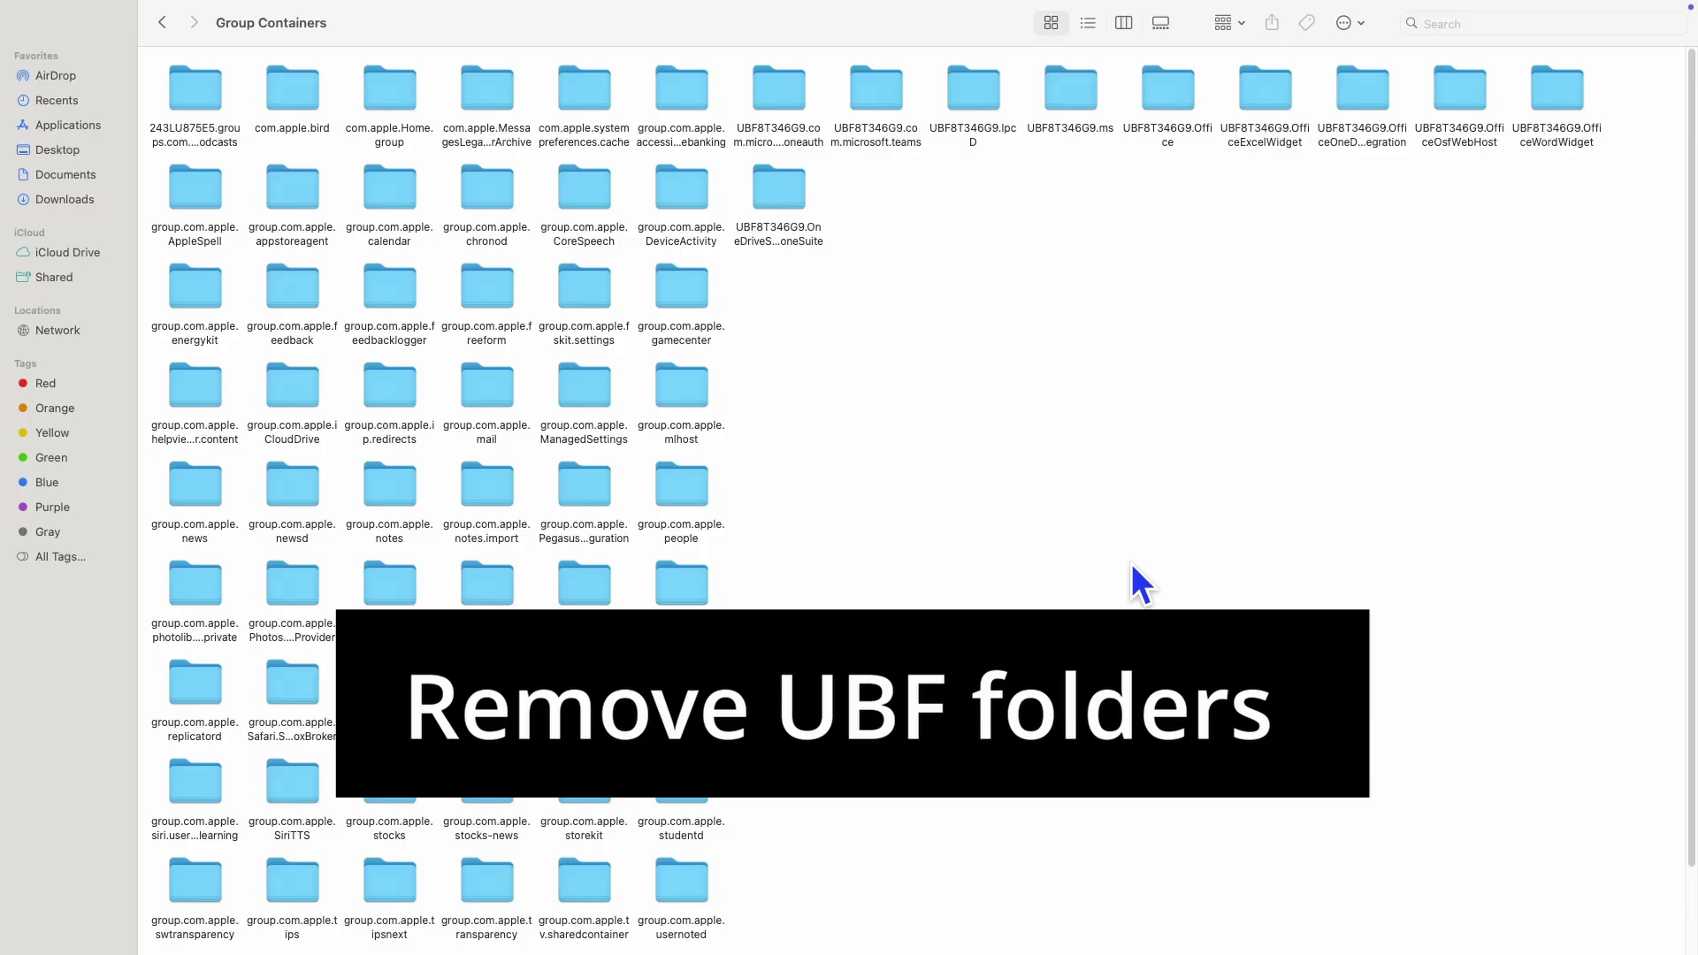
Trash the UBF8T346G9 oneauth, teams, Office, OneDrive, widget and OsfWebHost folders
left_click(774, 94)
left_click(885, 91, "super")
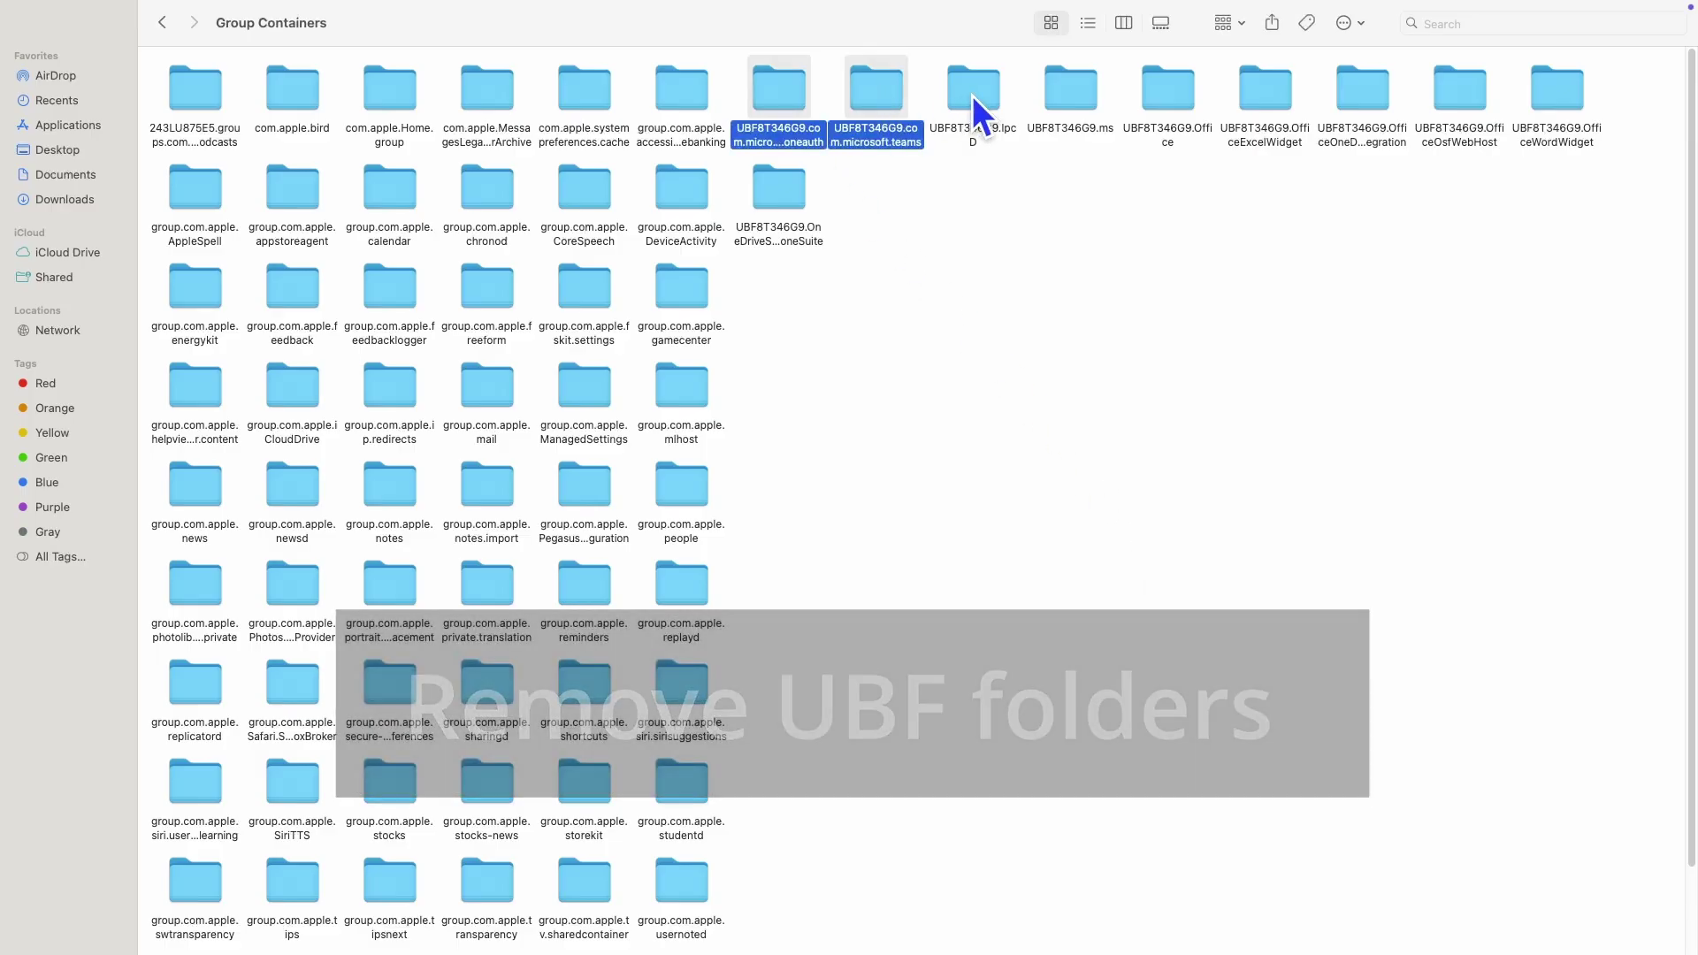
left_click(972, 95, "super")
left_click(1178, 102, "super")
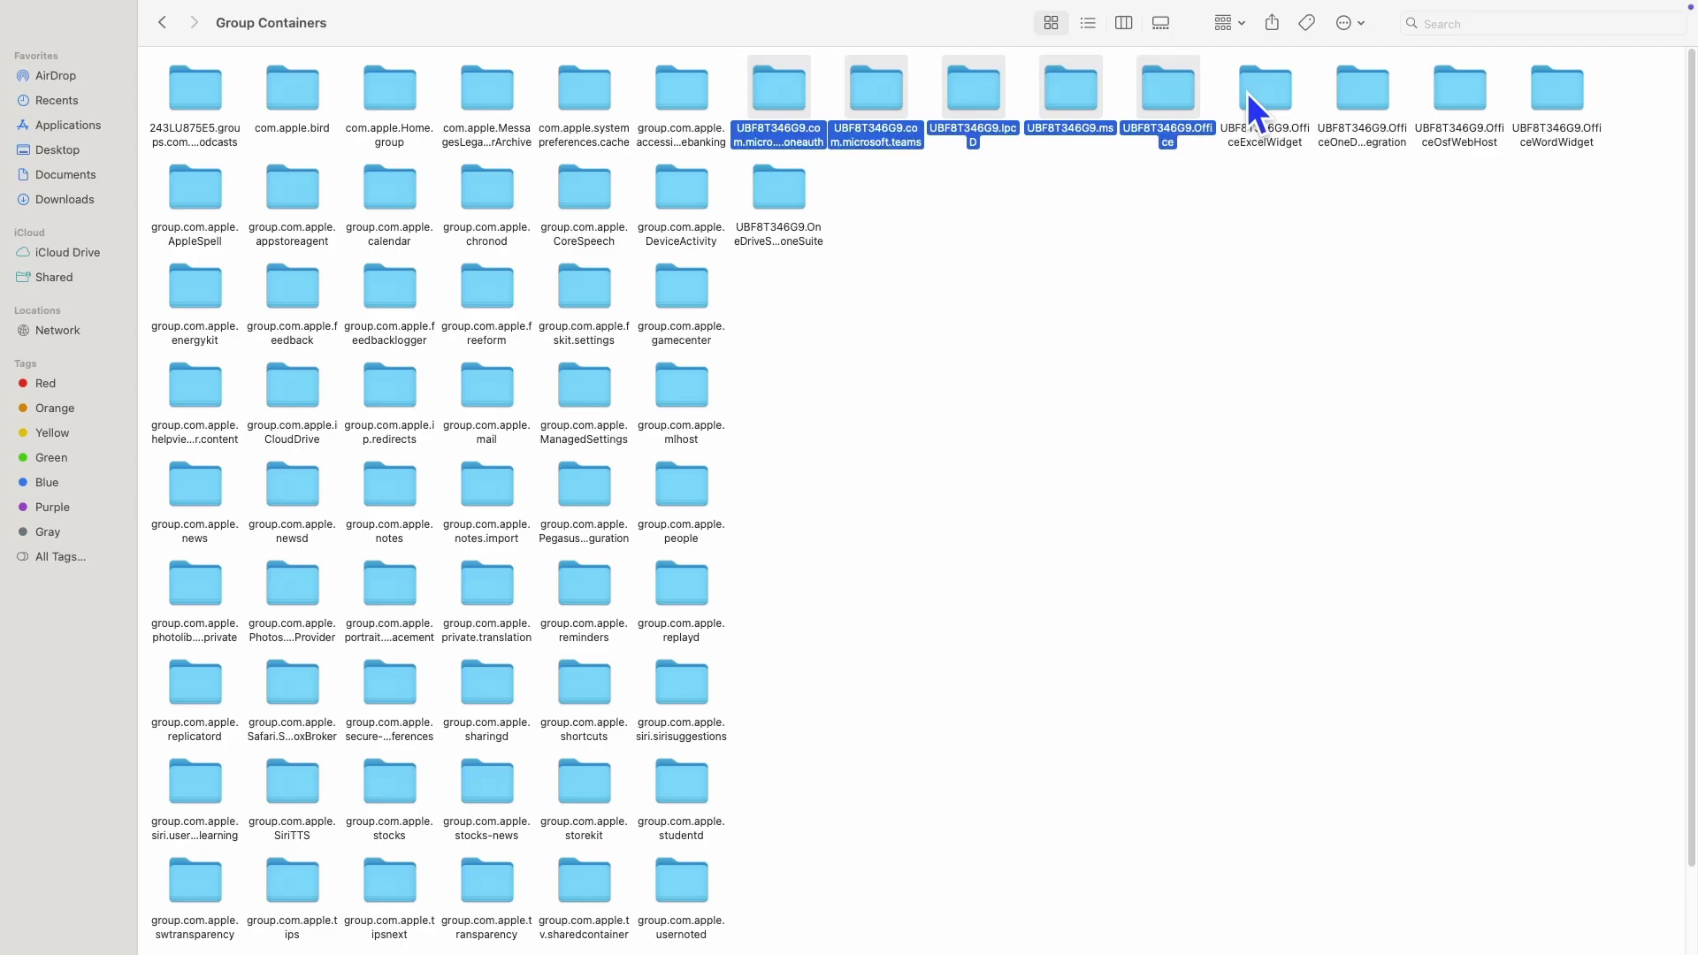
left_click(1280, 94, "super")
left_click(1360, 92, "super")
left_click(1453, 94, "super")
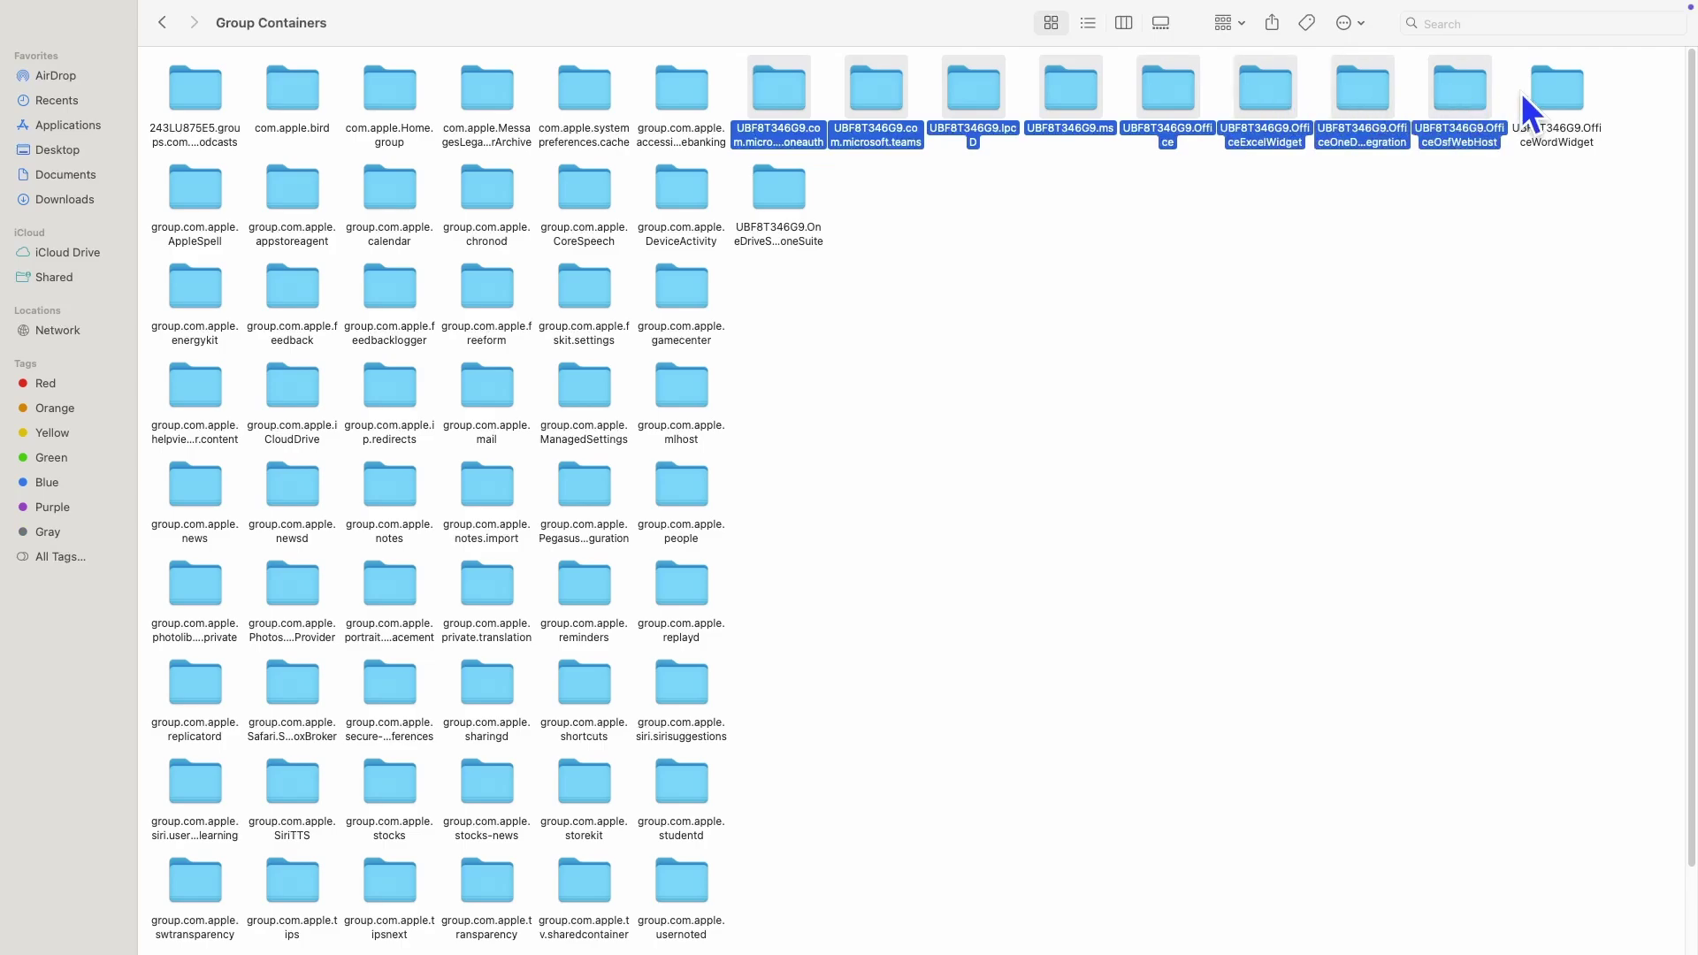
left_click(776, 194, "super")
left_click(1562, 90, "super")
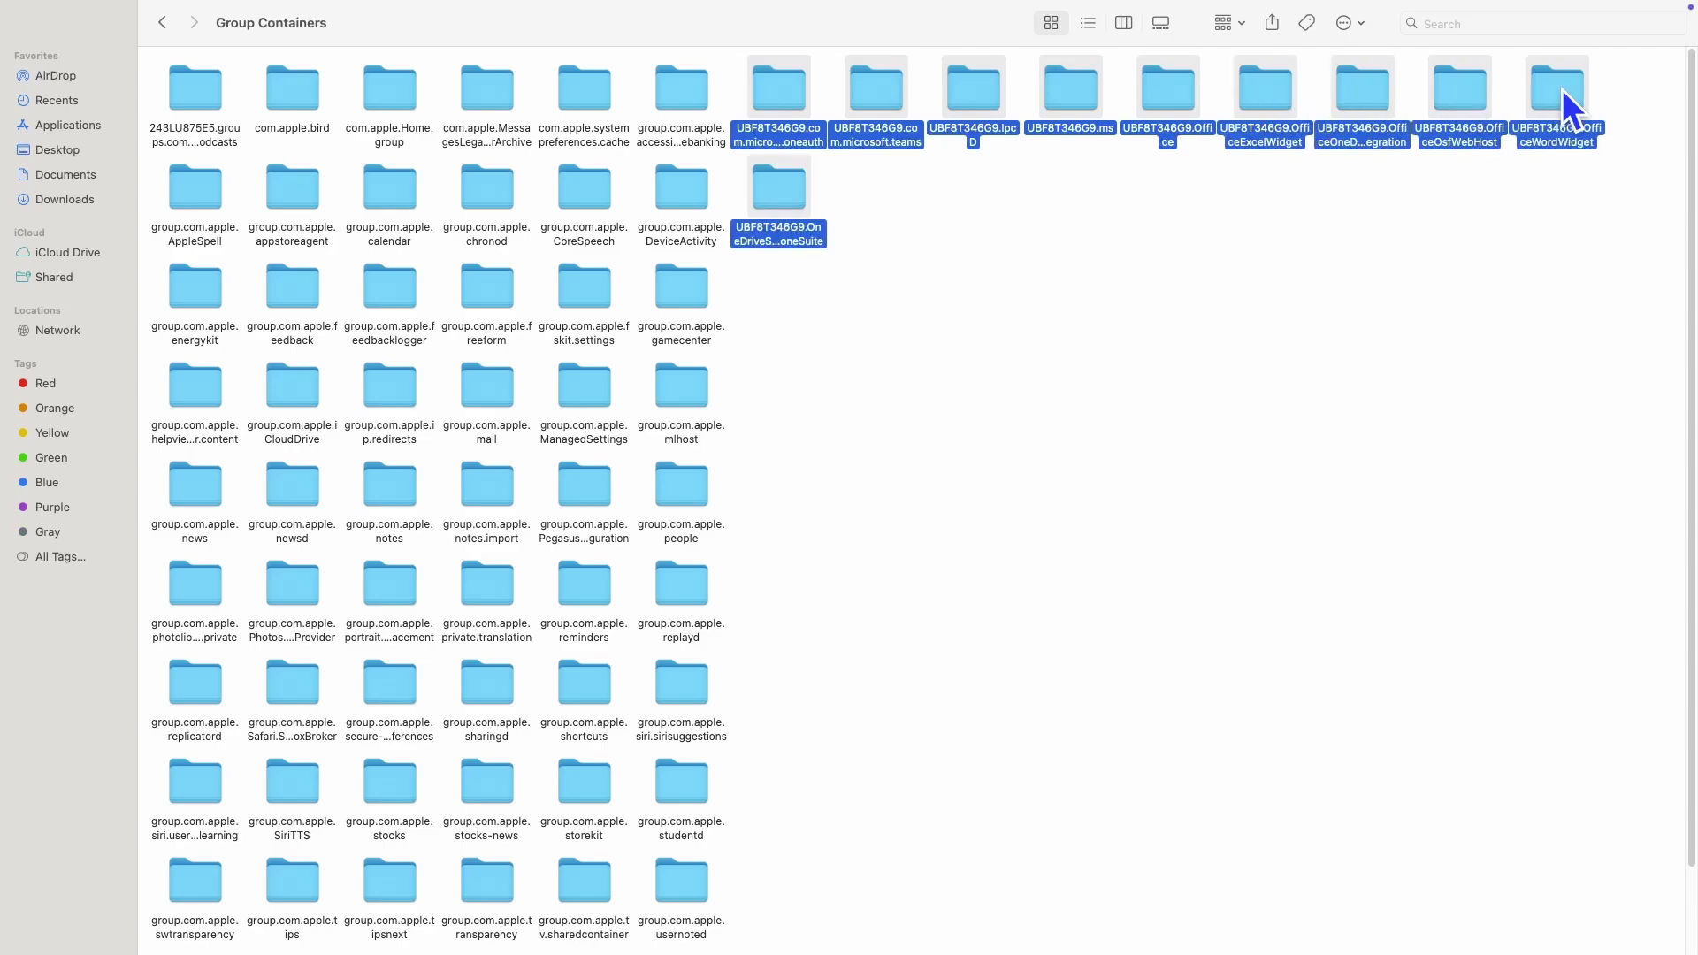
right_click(1073, 97)
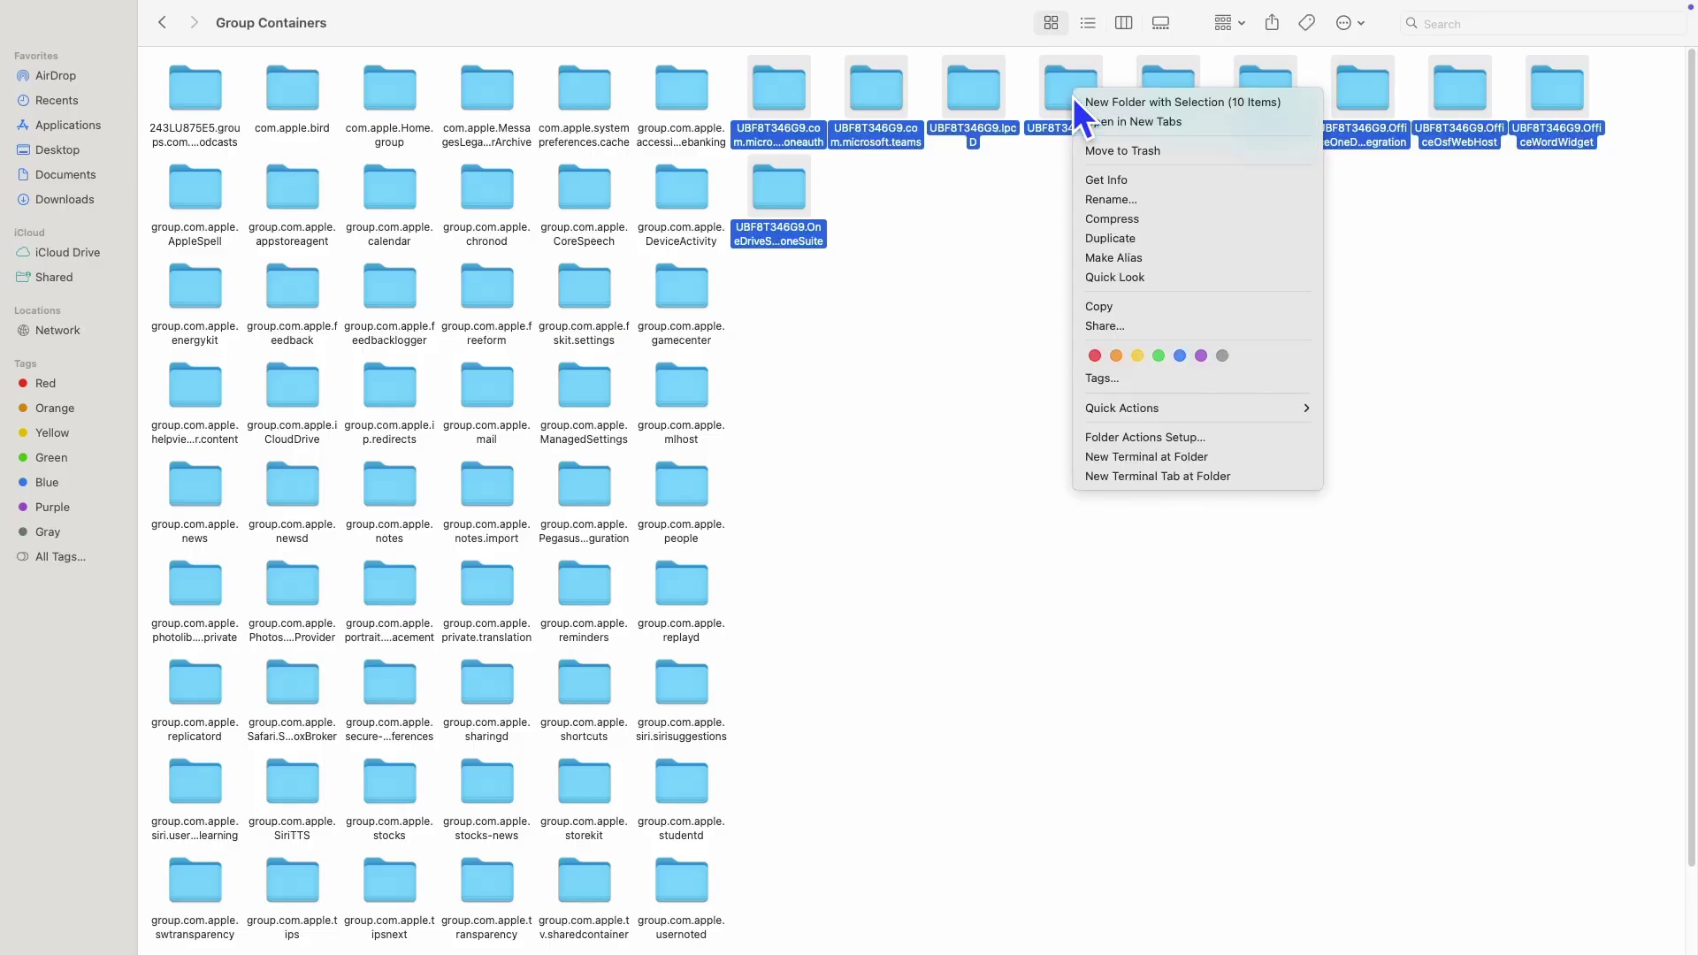
left_click(1112, 151)
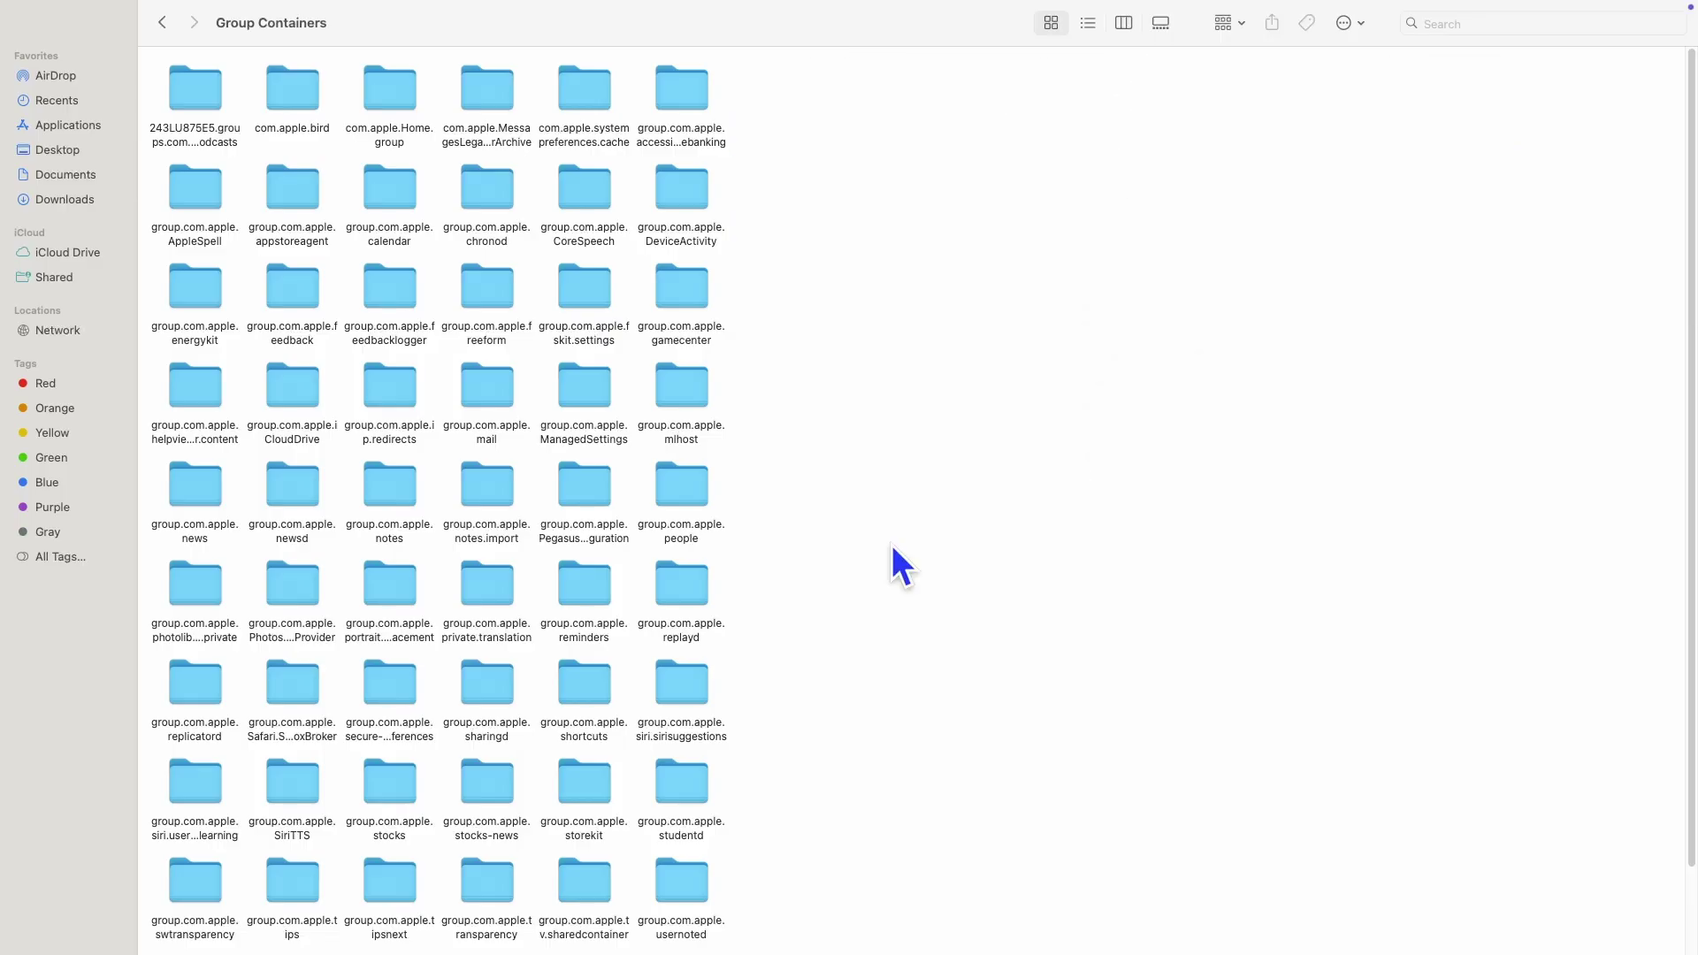